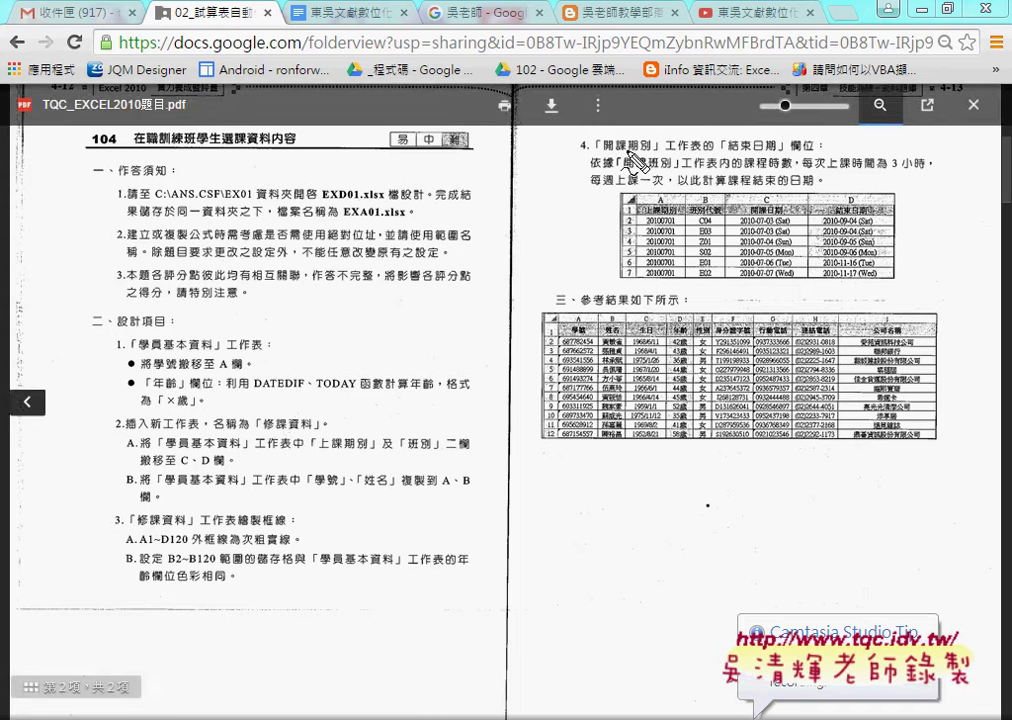
Highlight the 設計項目 requirements and weekly schedule note, then open a workbook from the answer-files folder.
left_click_drag(88, 309, 158, 309)
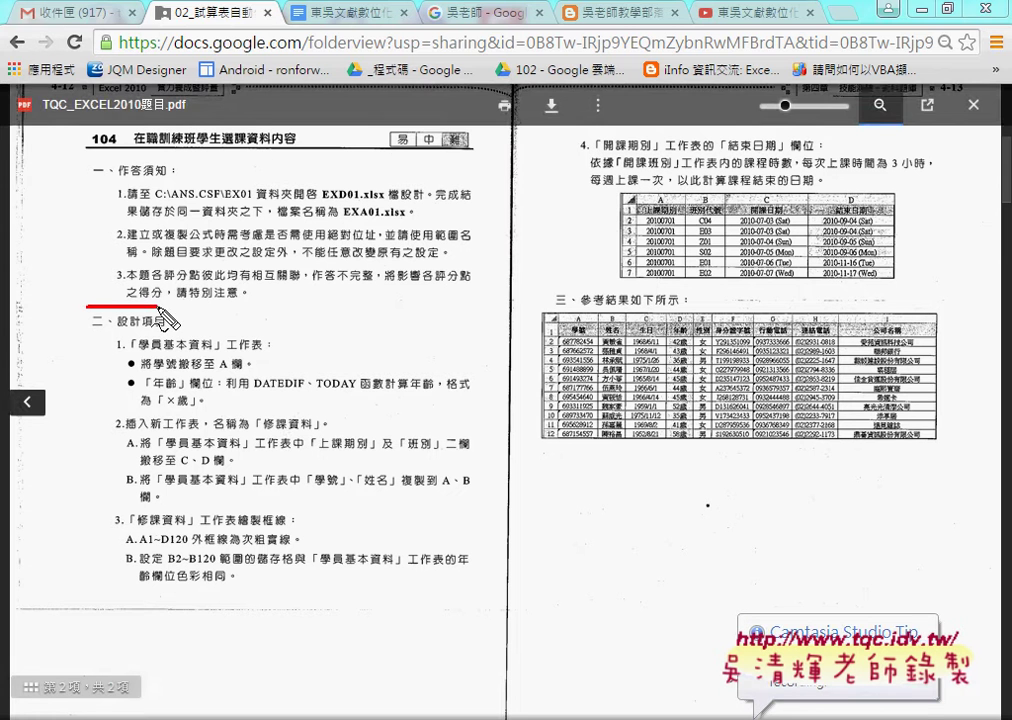
mouse_move(84, 313)
left_mouse_down()
mouse_move(80, 345)
mouse_move(112, 364)
left_mouse_up()
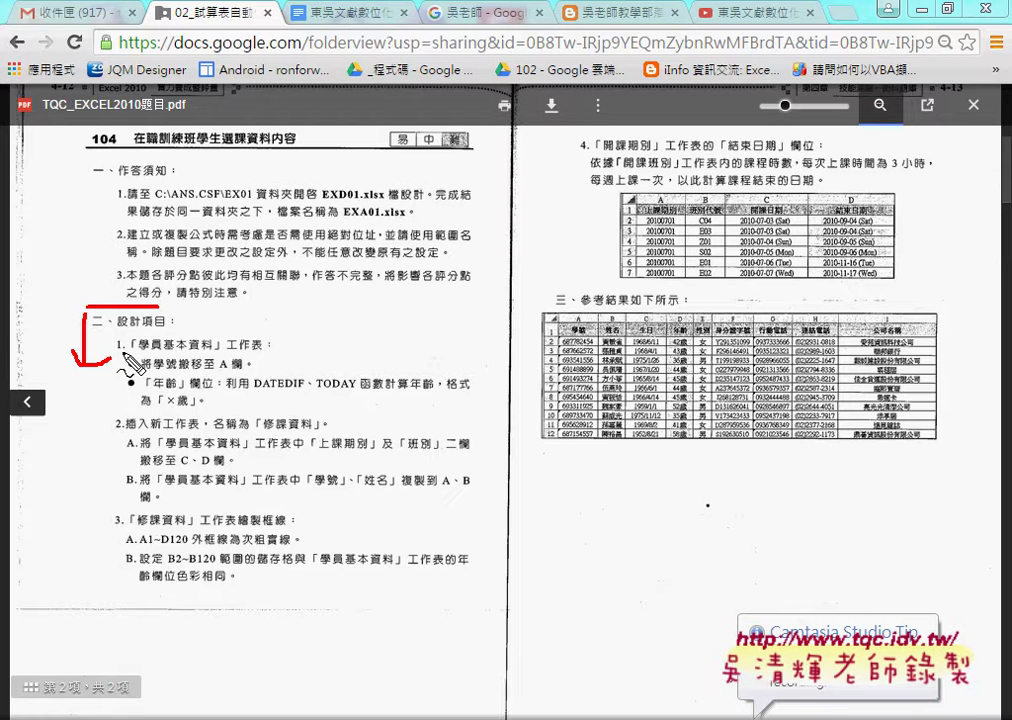
left_click_drag(617, 185, 589, 190)
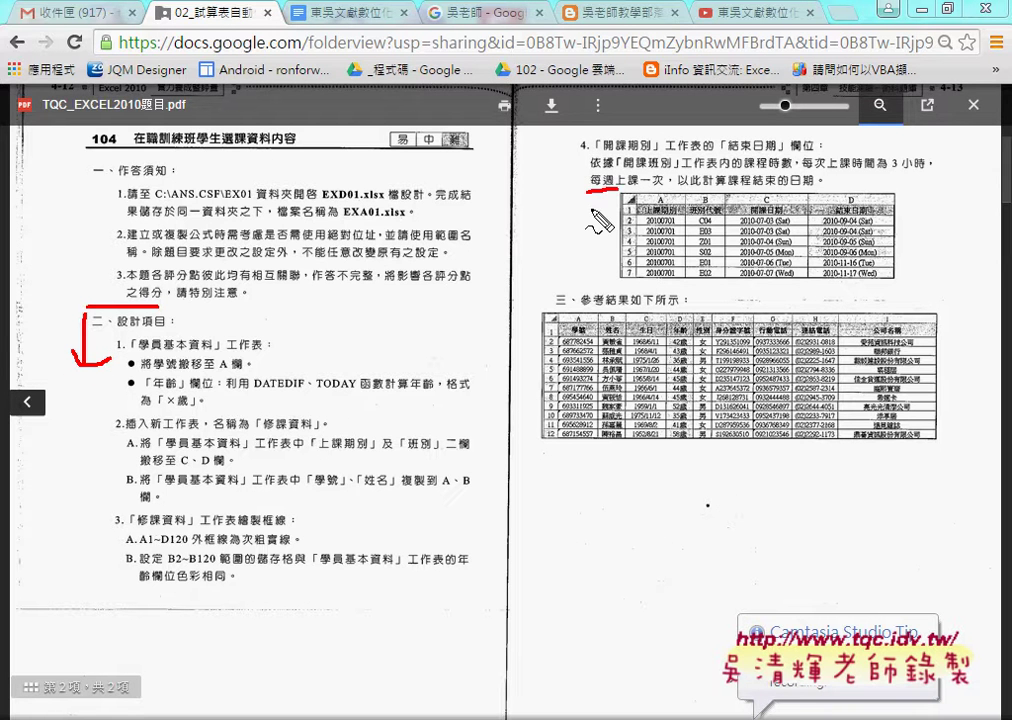
key("Escape")
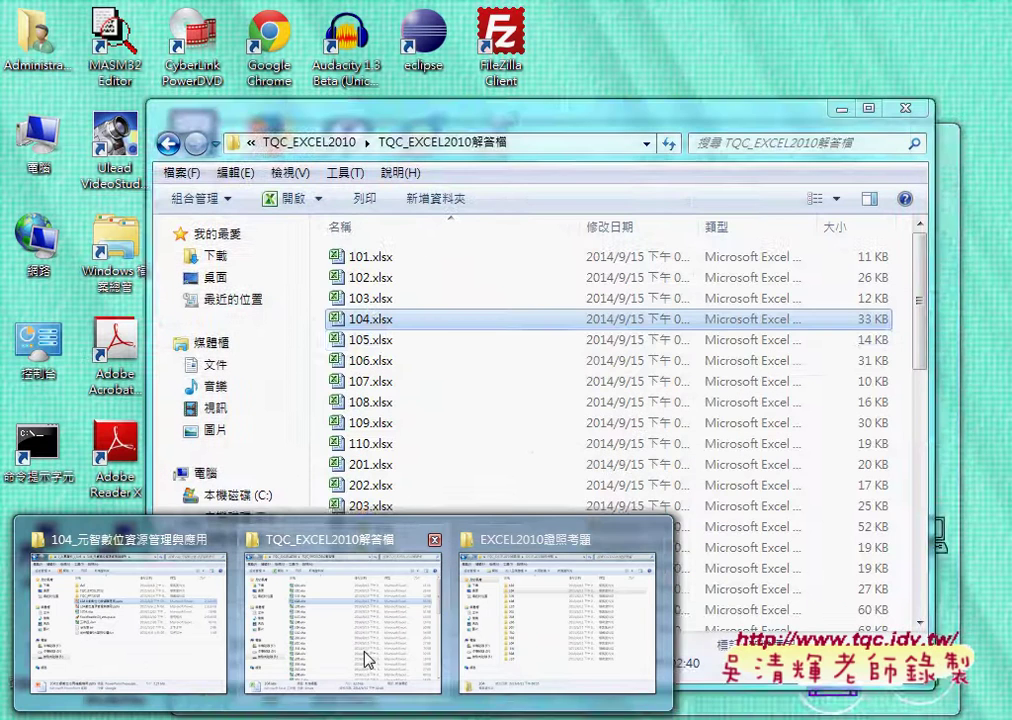
left_click(368, 660)
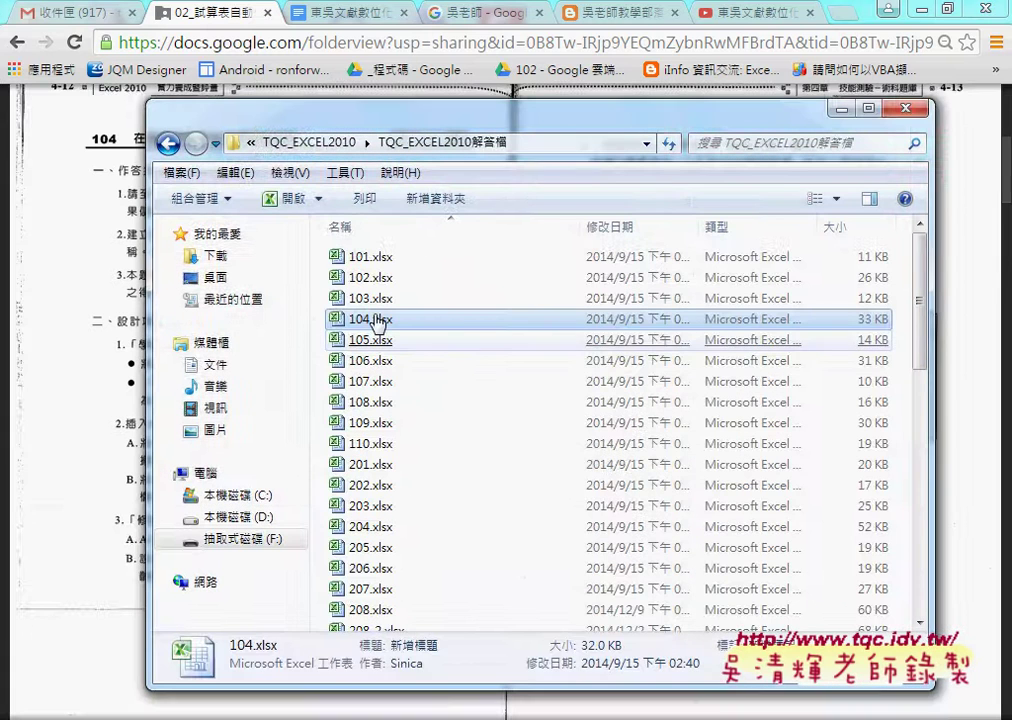
double_click(440, 362)
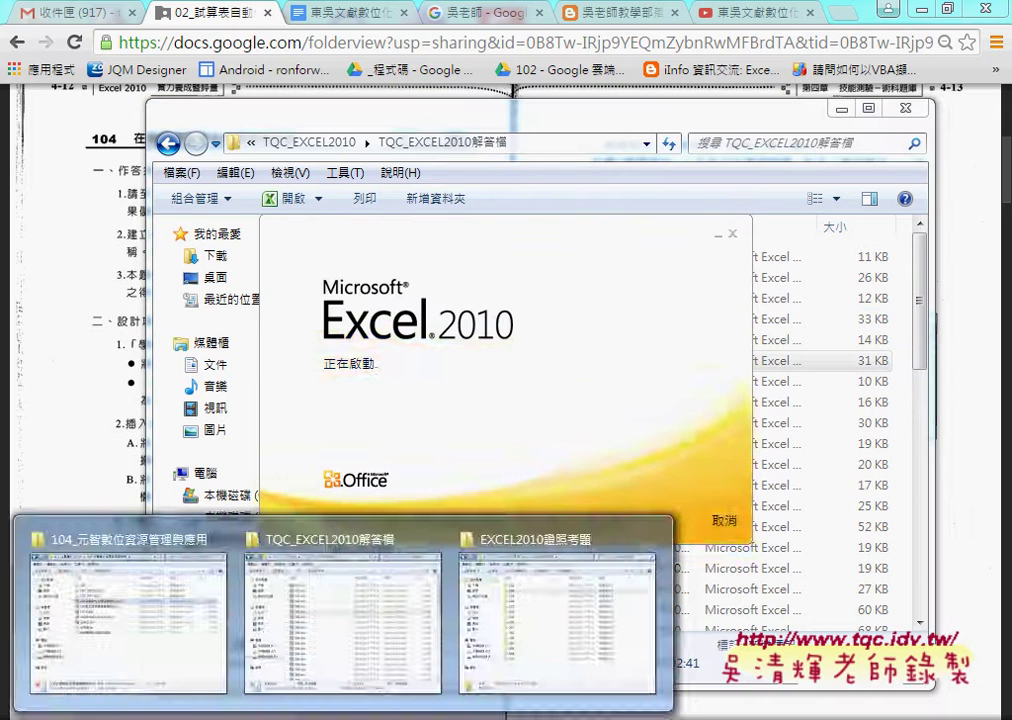
Open EXD01.xlsx from the 104 > EXAM > EX01 folder, dismiss the error and bring up Excel.
left_click(524, 652)
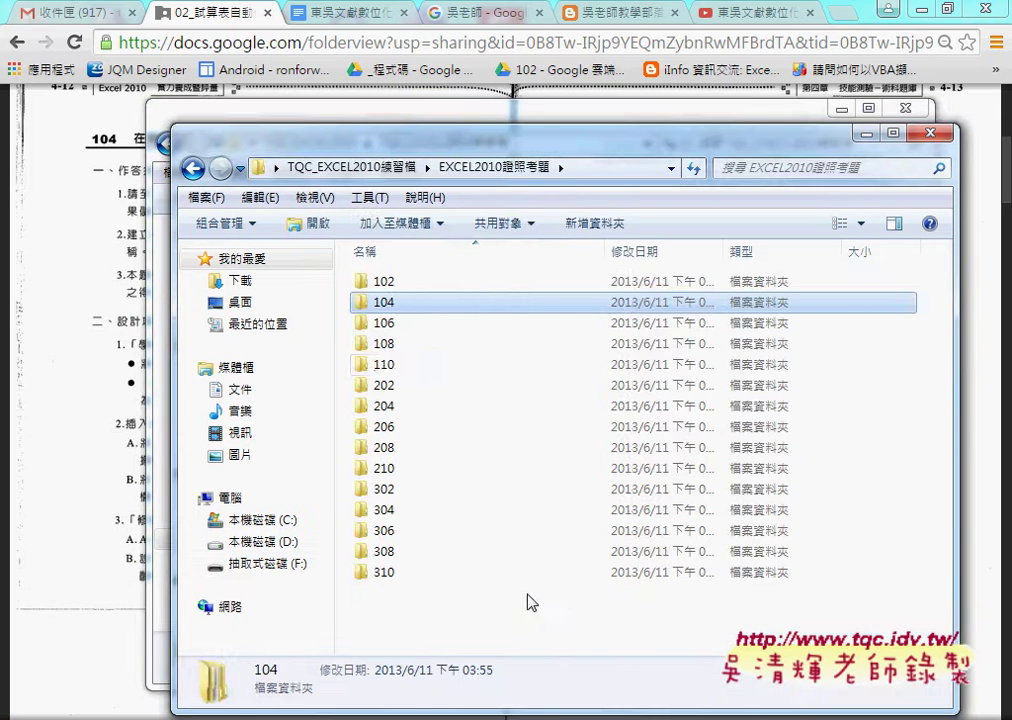
double_click(366, 300)
double_click(400, 285)
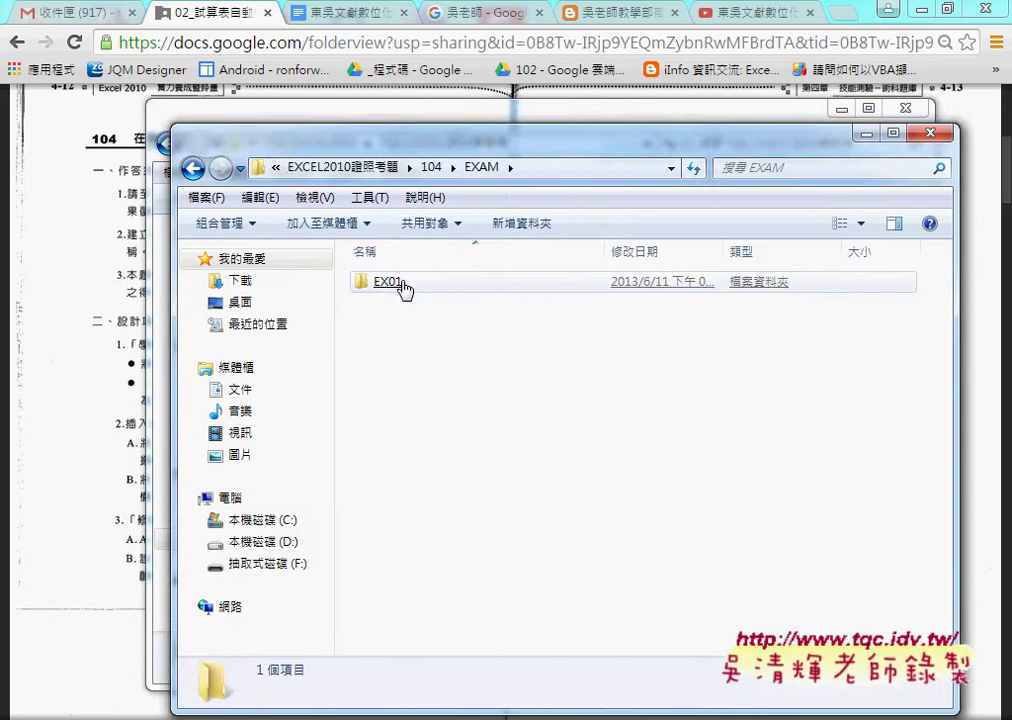
double_click(405, 289)
left_click(407, 290)
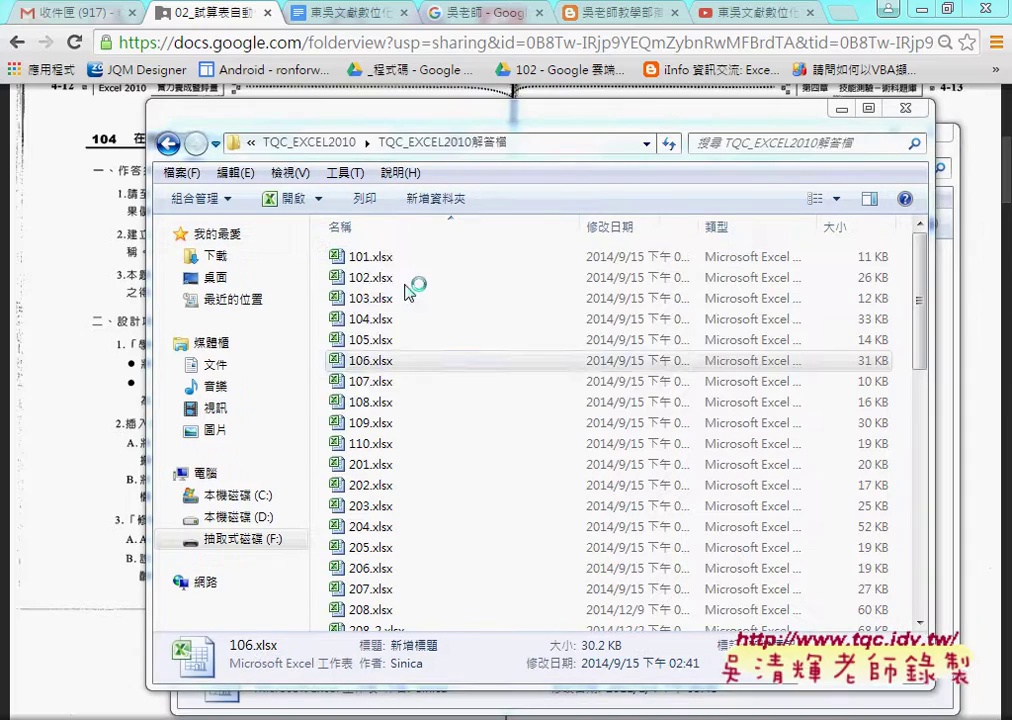
left_click(628, 368)
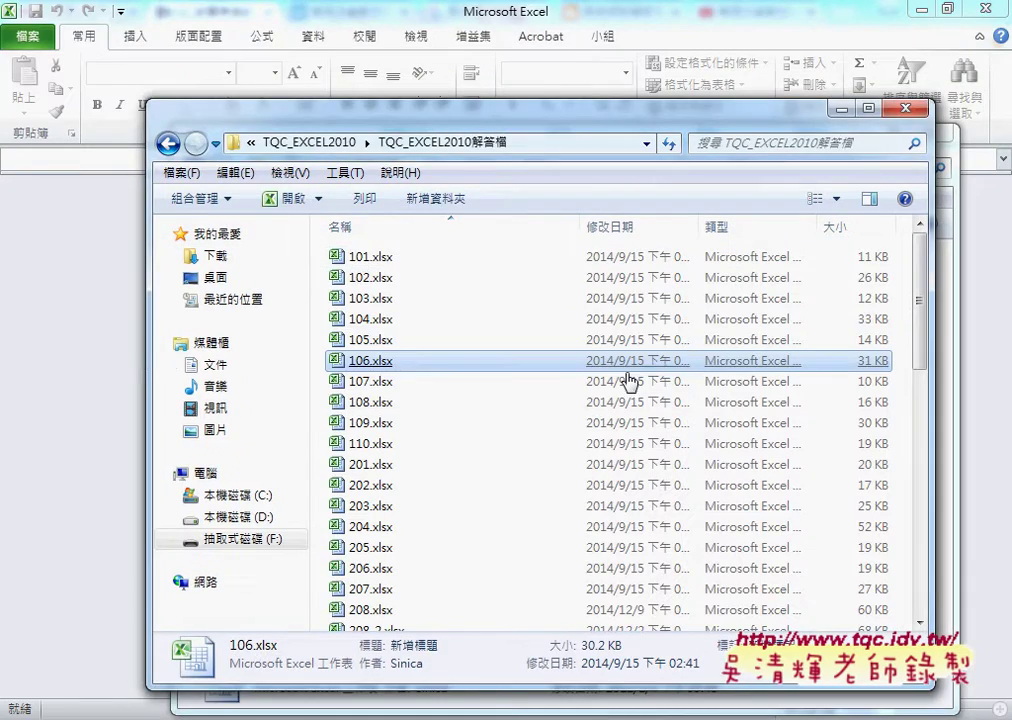
left_click(115, 349)
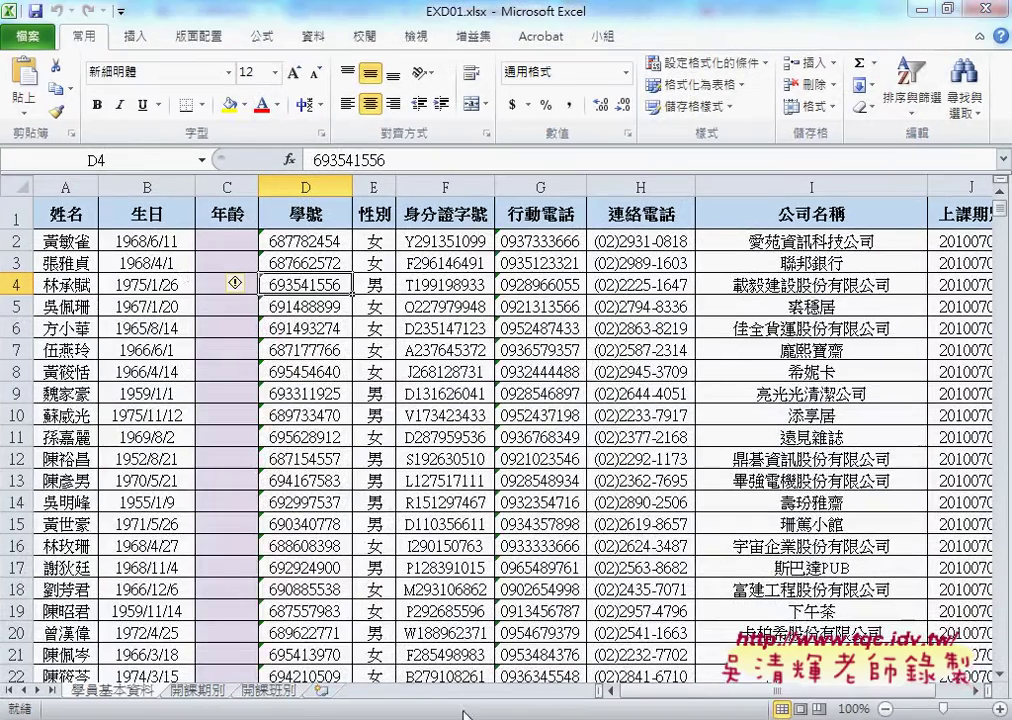
Compare the empty 年齡 cell C2 with the first student's birthday in B2.
left_click(215, 241)
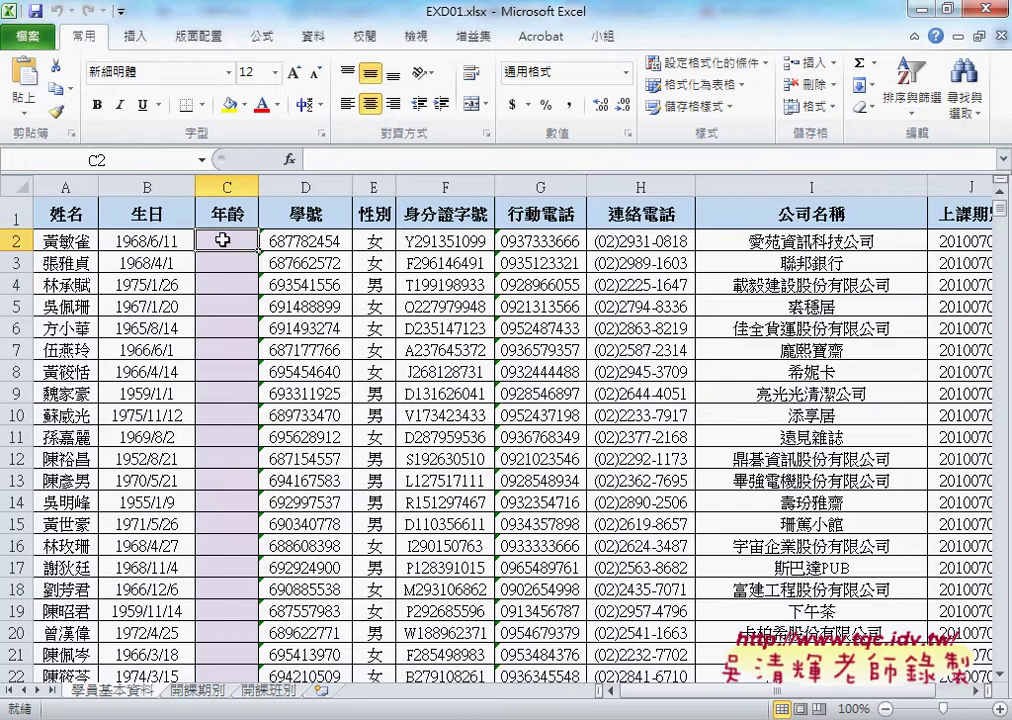
left_click(152, 244)
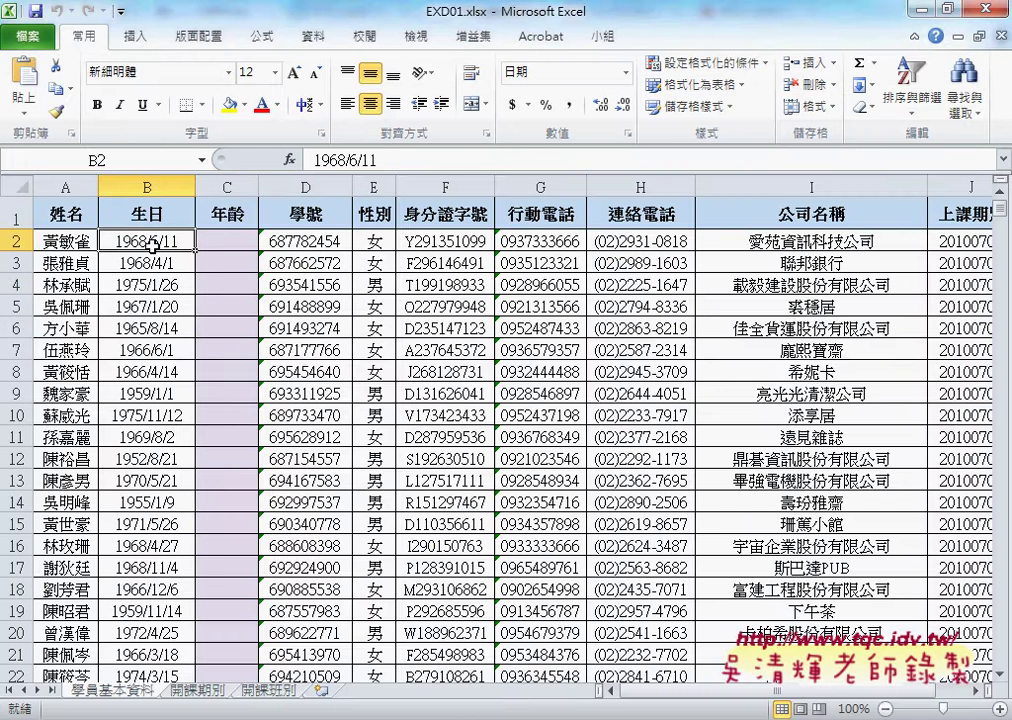
left_click(223, 244)
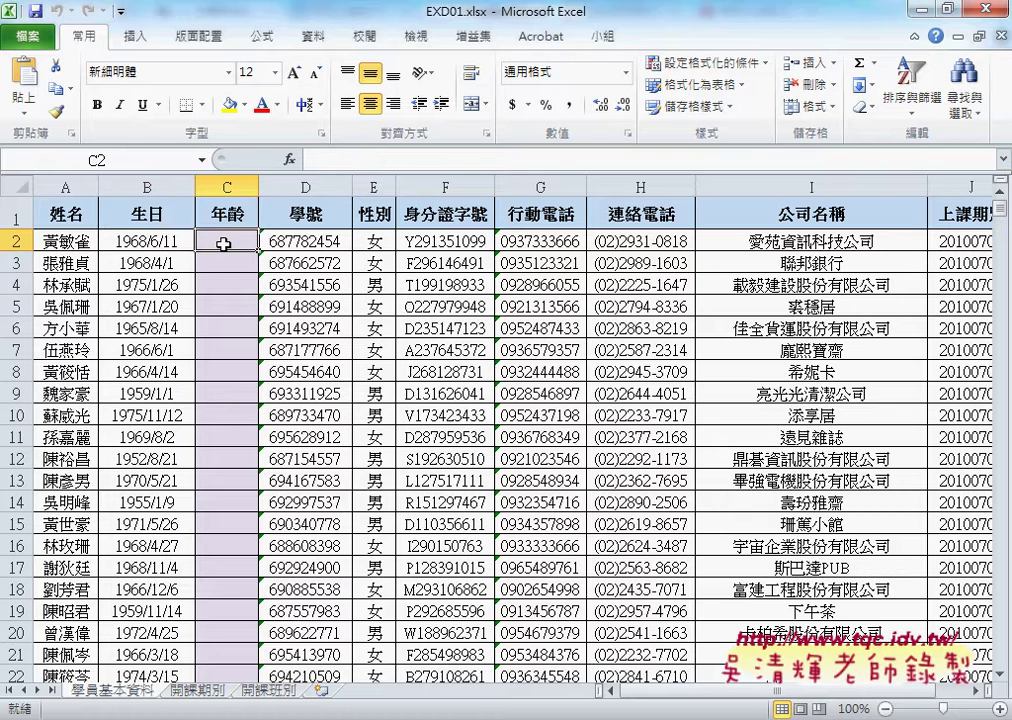
left_click(181, 243)
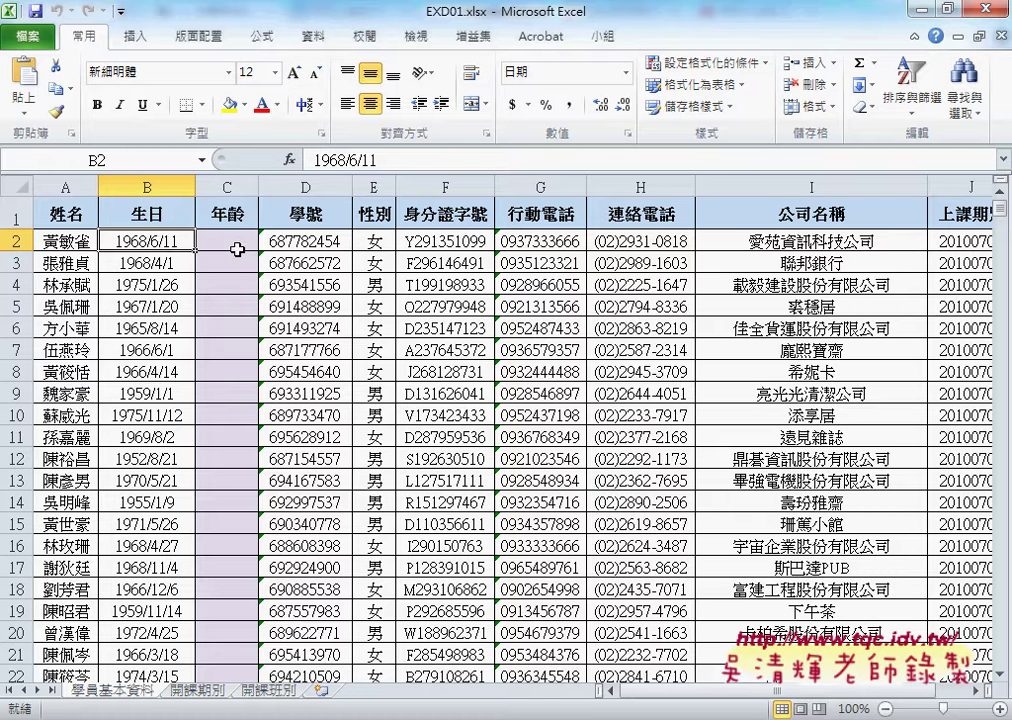
left_click(235, 245)
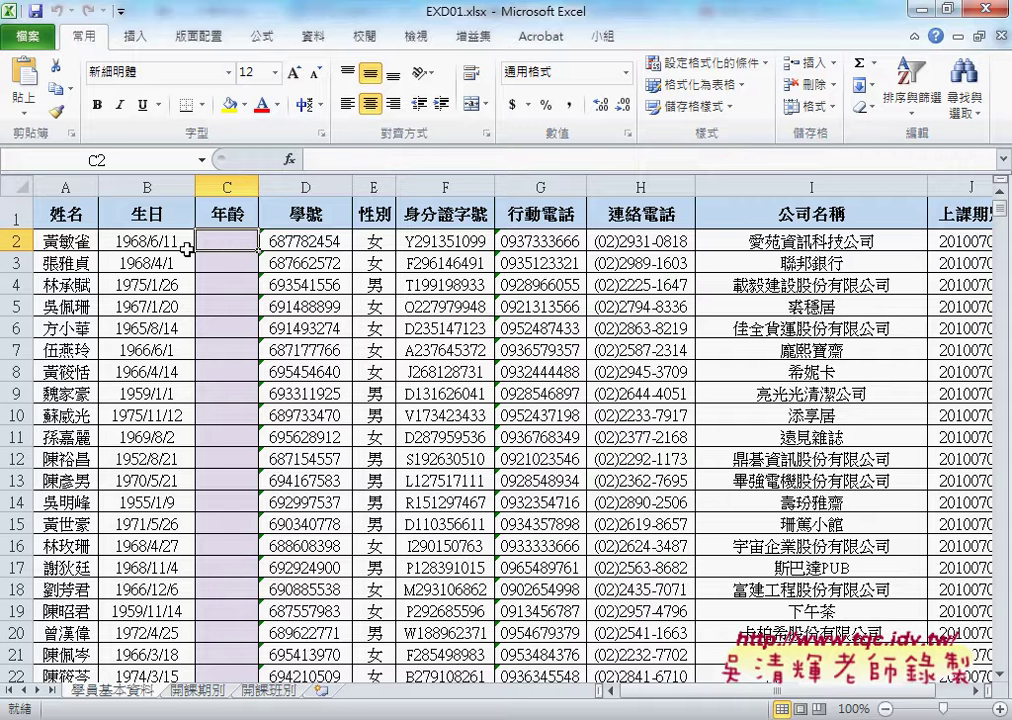
left_click(152, 243)
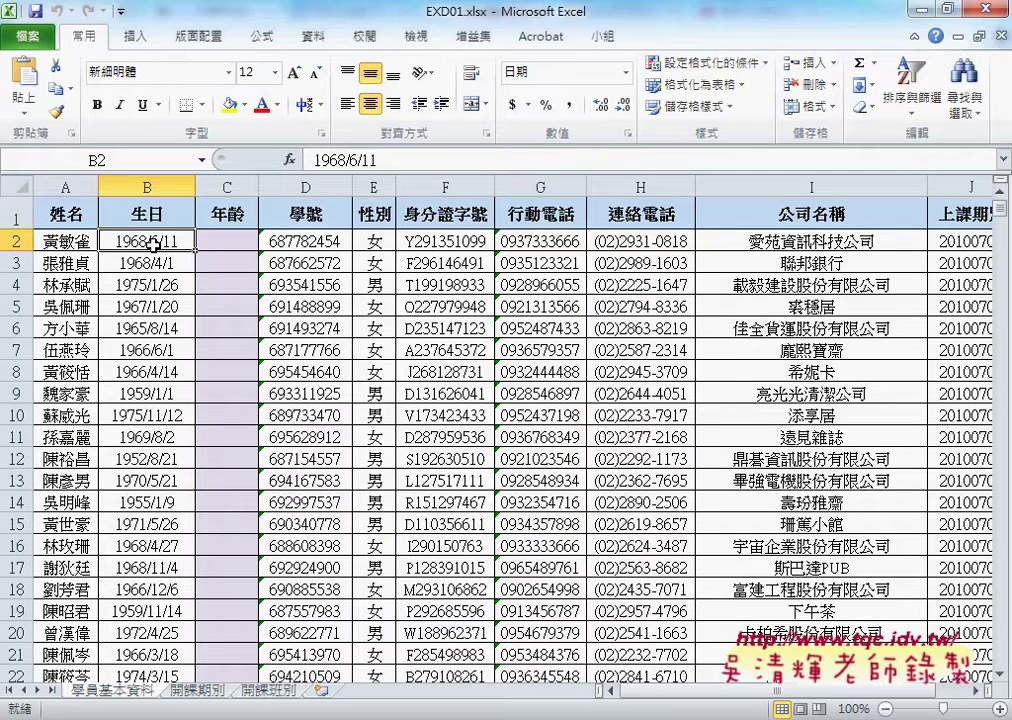
Check that the birthday column runs to row 120, then return to C2.
key("ctrl+Down")
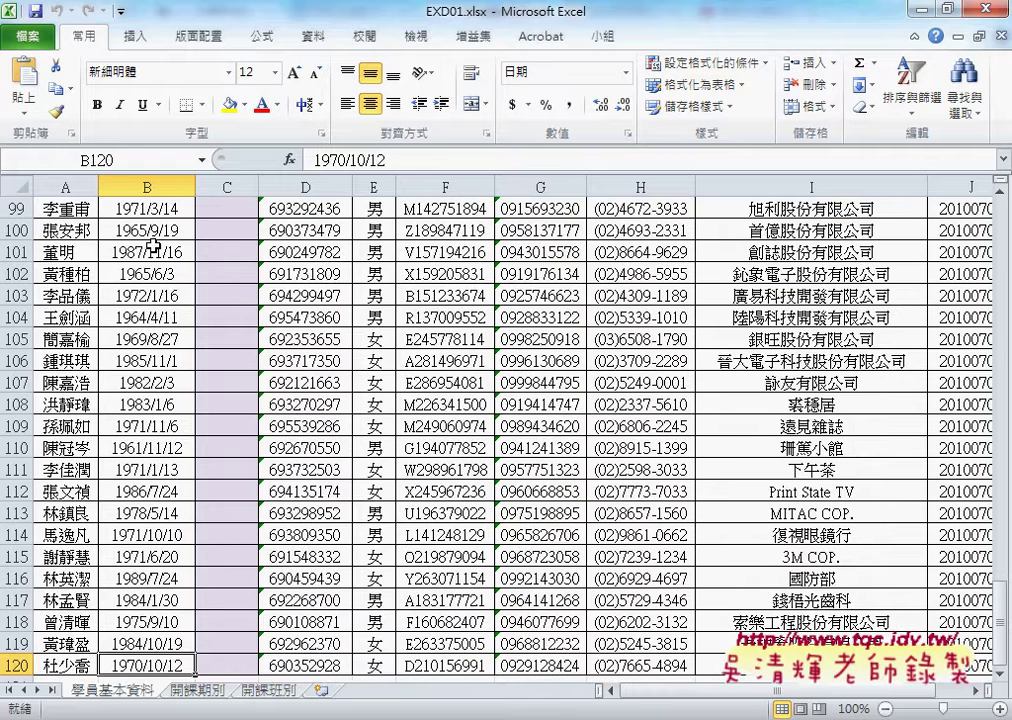
key("ctrl+Up")
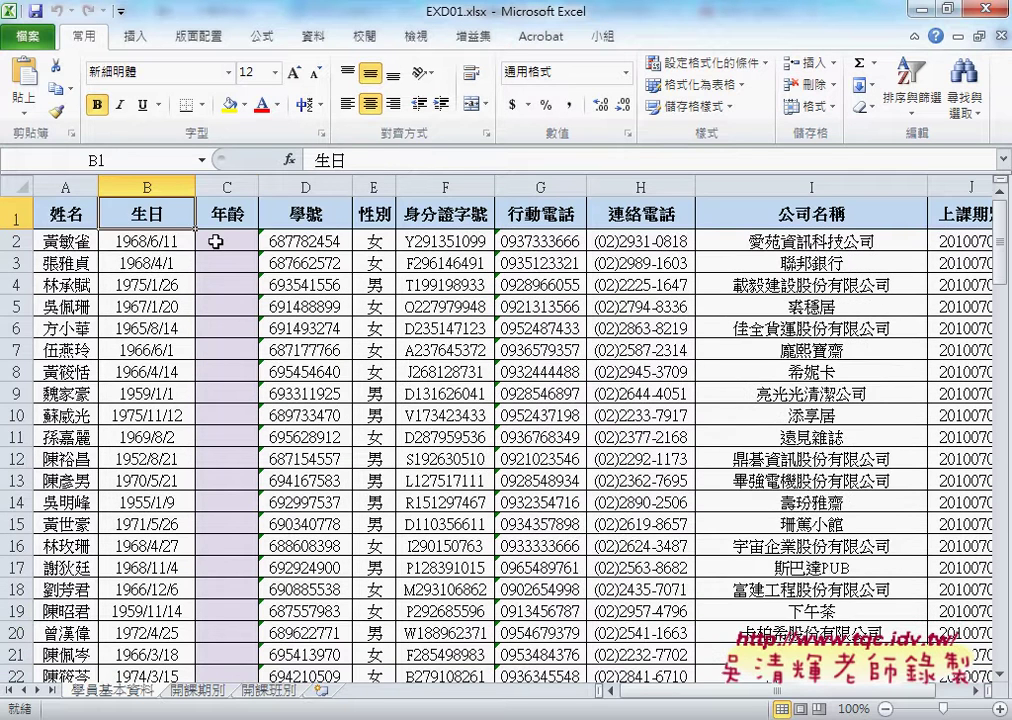
left_click(217, 240)
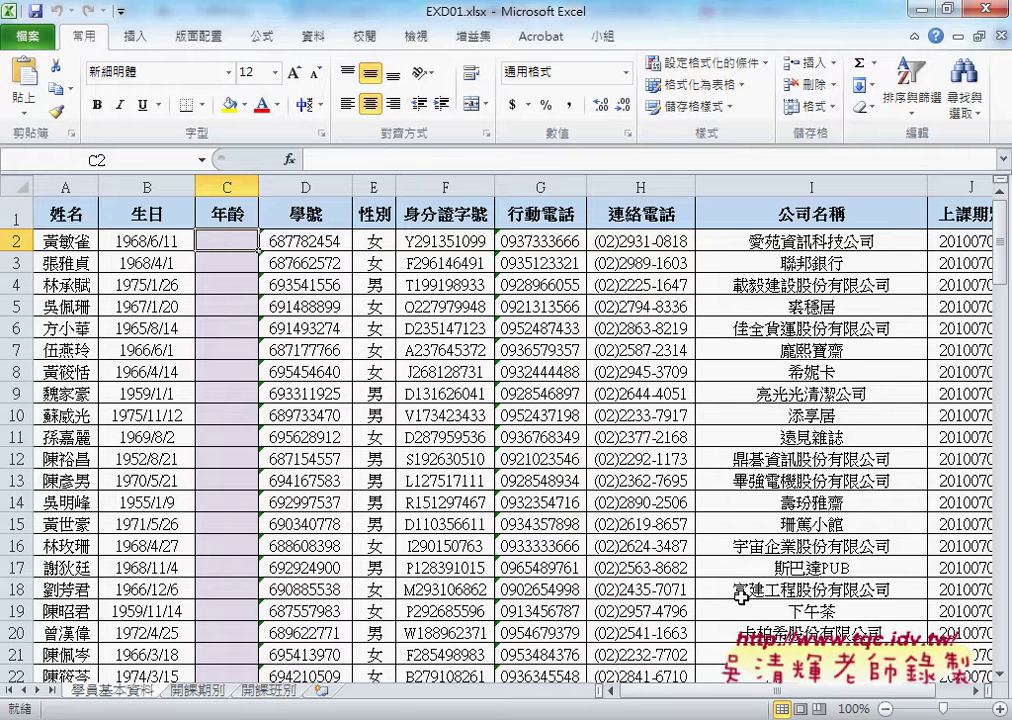
left_click_drag(785, 697, 805, 697)
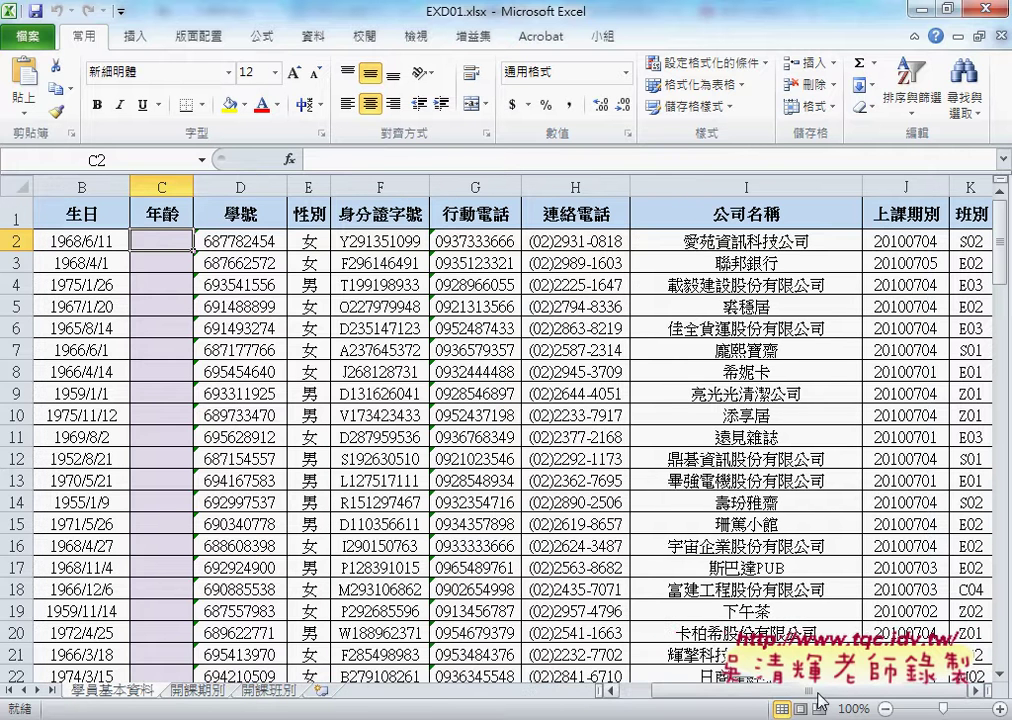
On the 開課期別 sheet, compare the empty 結束日期 cell D2 with start date 2010/7/3 in C2.
left_click(195, 692)
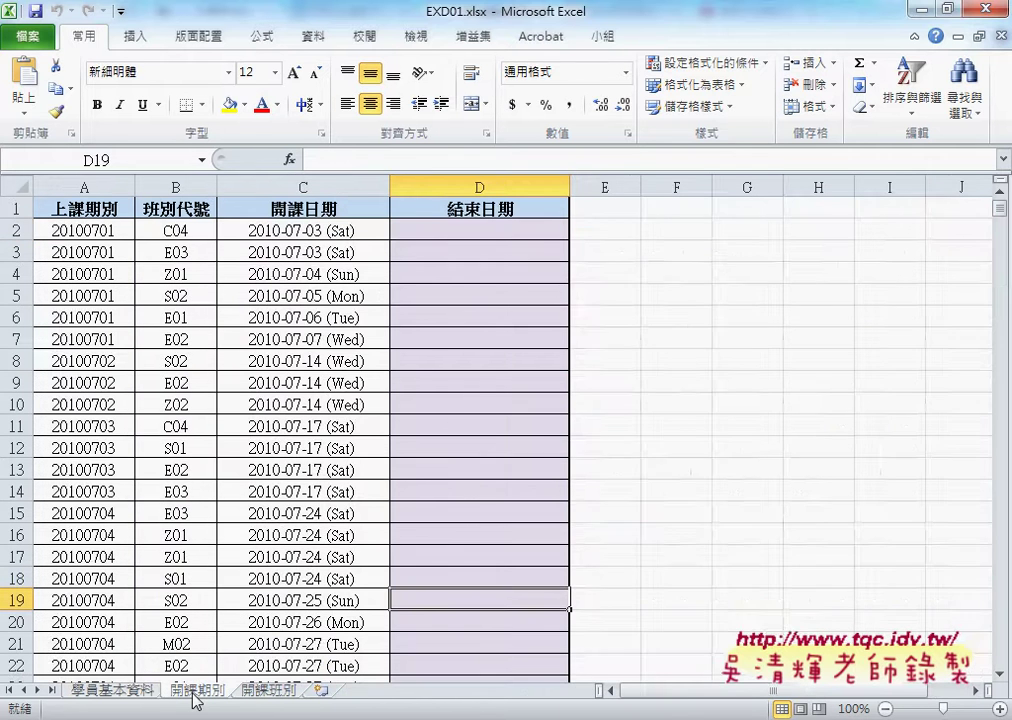
left_click(480, 232)
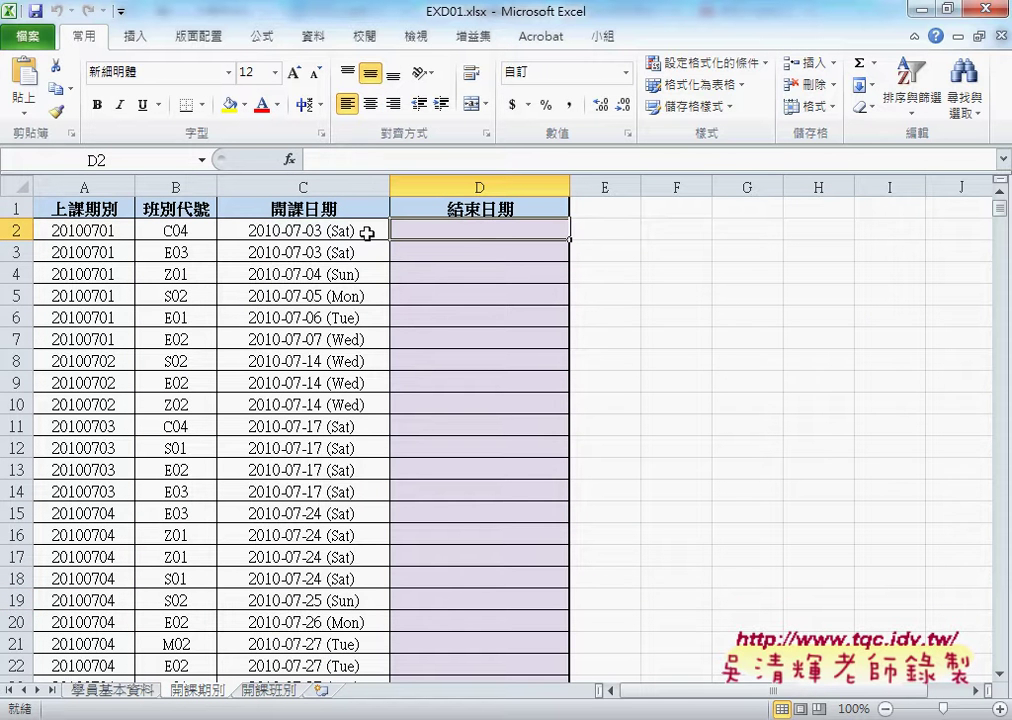
left_click(292, 232)
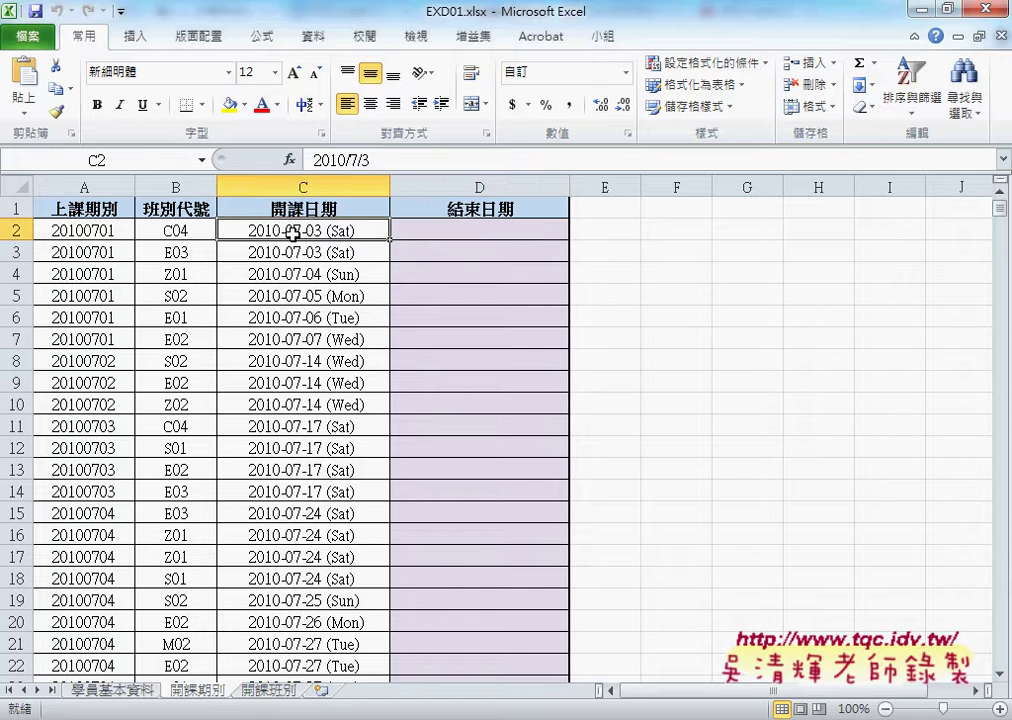
left_click(480, 229)
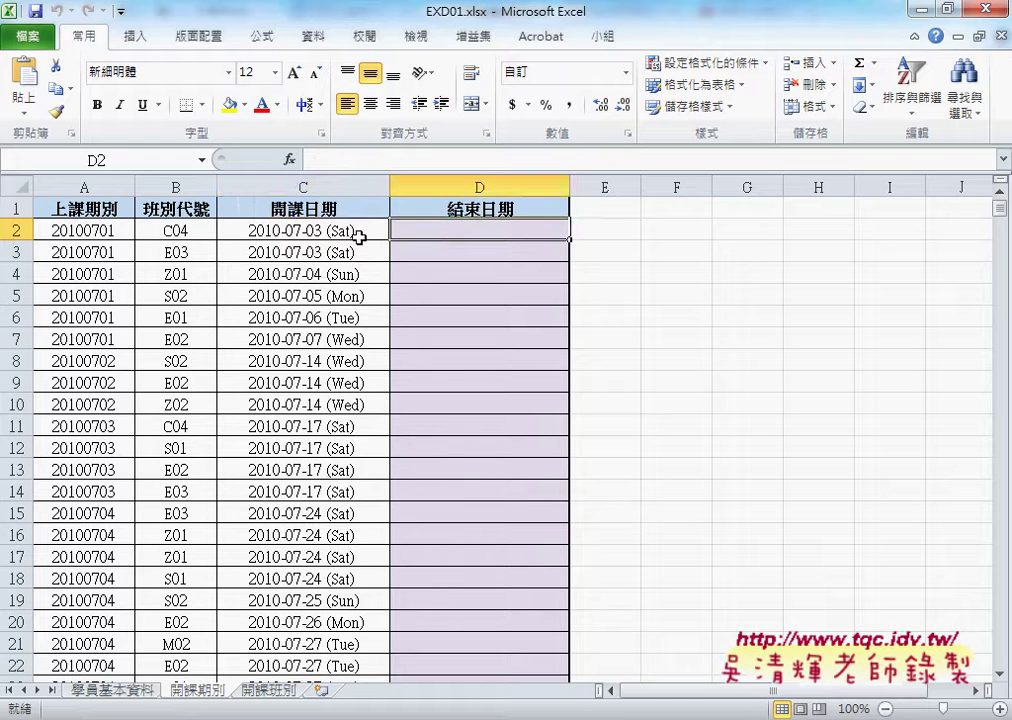
left_click(353, 234)
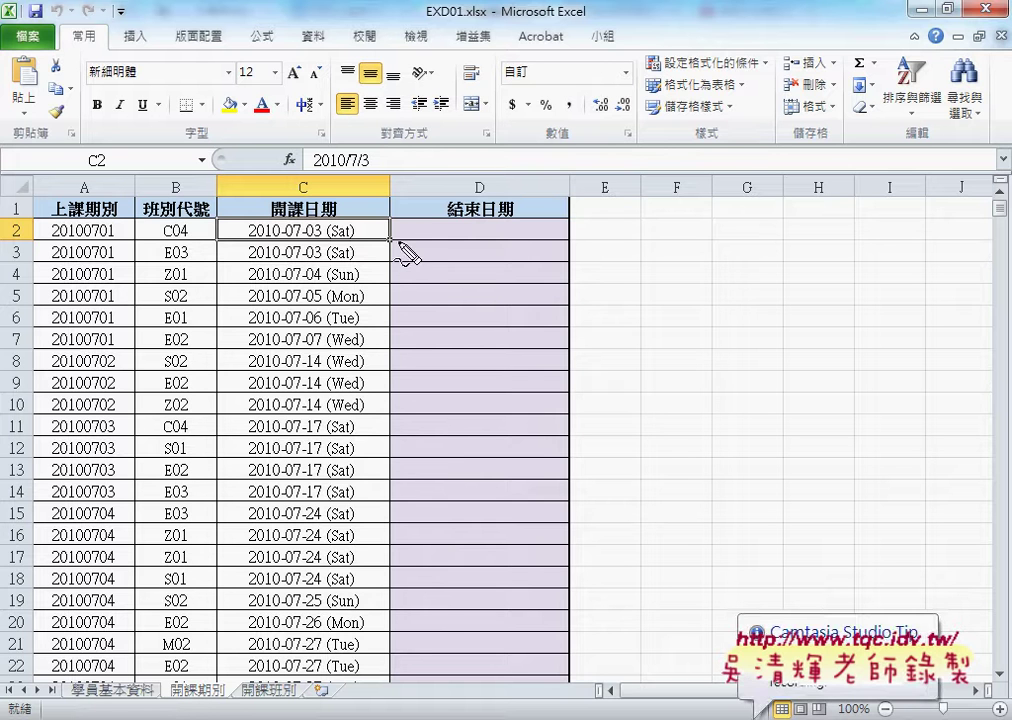
Mark the C2 start date, class code C04 and the 開課班別 sheet name.
mouse_move(297, 262)
left_mouse_down()
mouse_move(244, 239)
mouse_move(332, 219)
mouse_move(377, 226)
mouse_move(372, 250)
left_mouse_up()
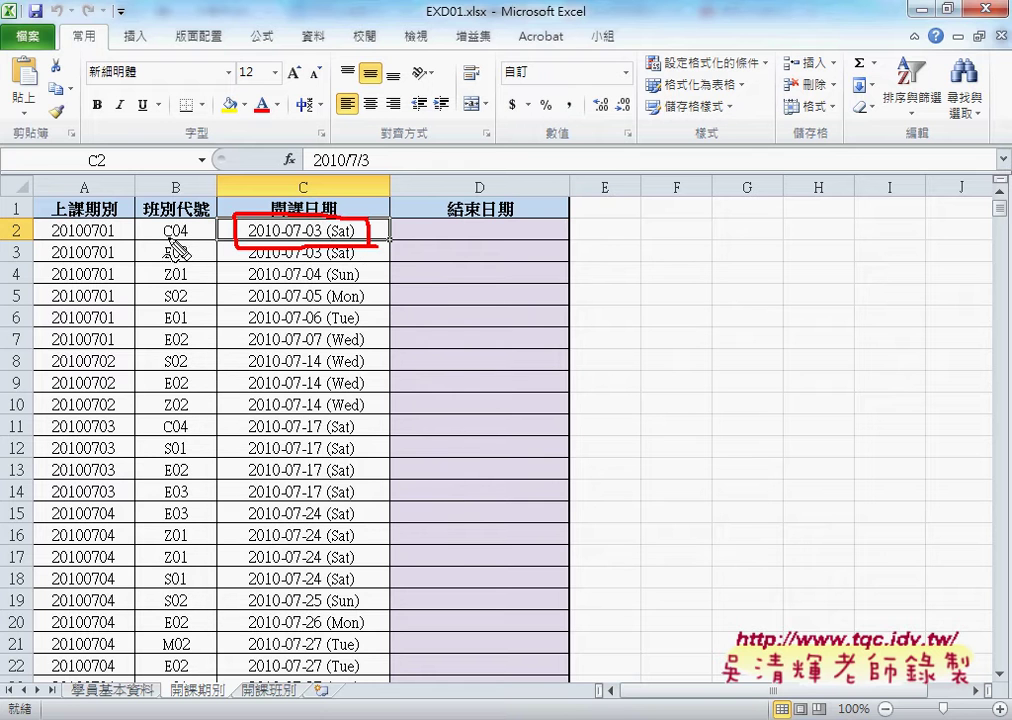
left_click_drag(161, 239, 197, 242)
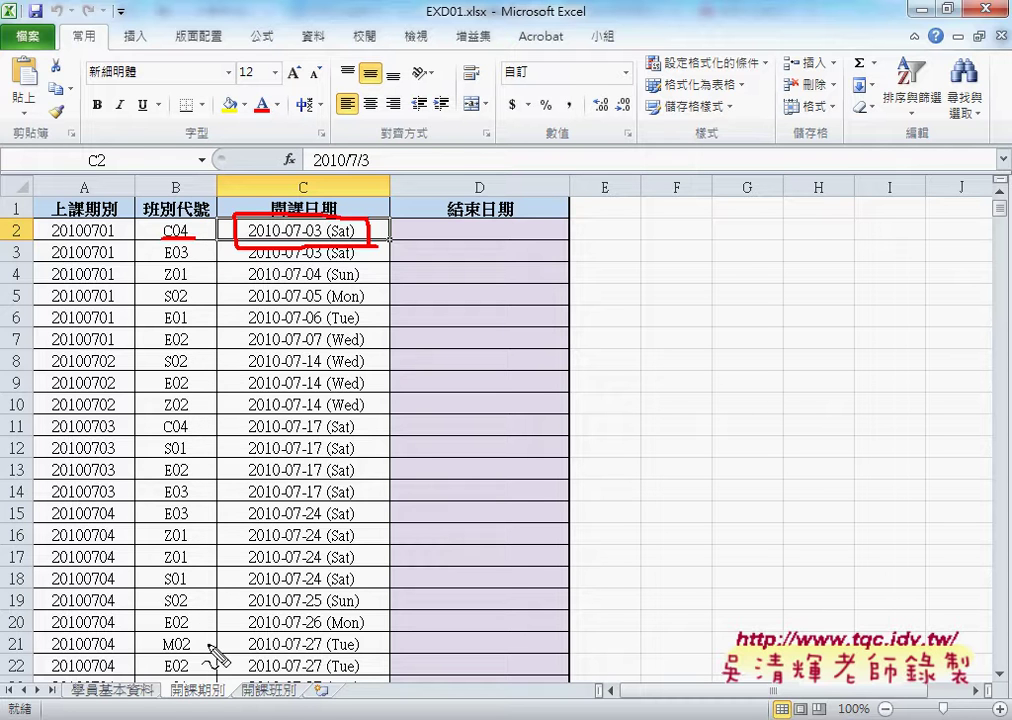
mouse_move(297, 704)
left_mouse_down()
mouse_move(243, 700)
mouse_move(316, 705)
left_mouse_up()
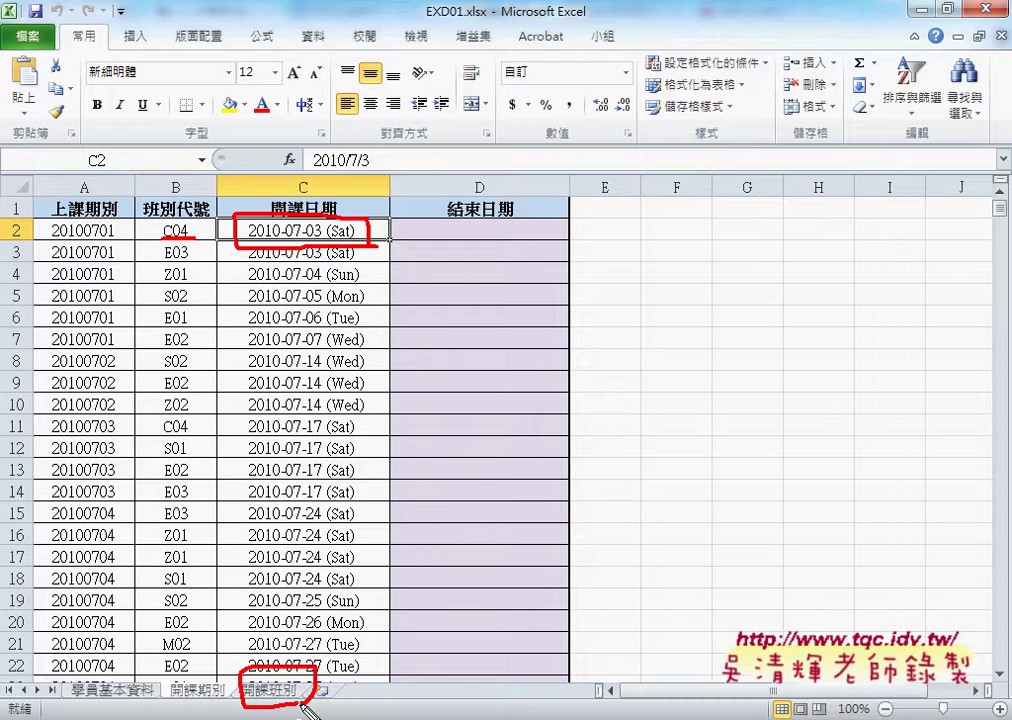
key("Escape")
Look up class code C04's course hours (30) on 開課班別, then return to 開課期別.
left_click(270, 691)
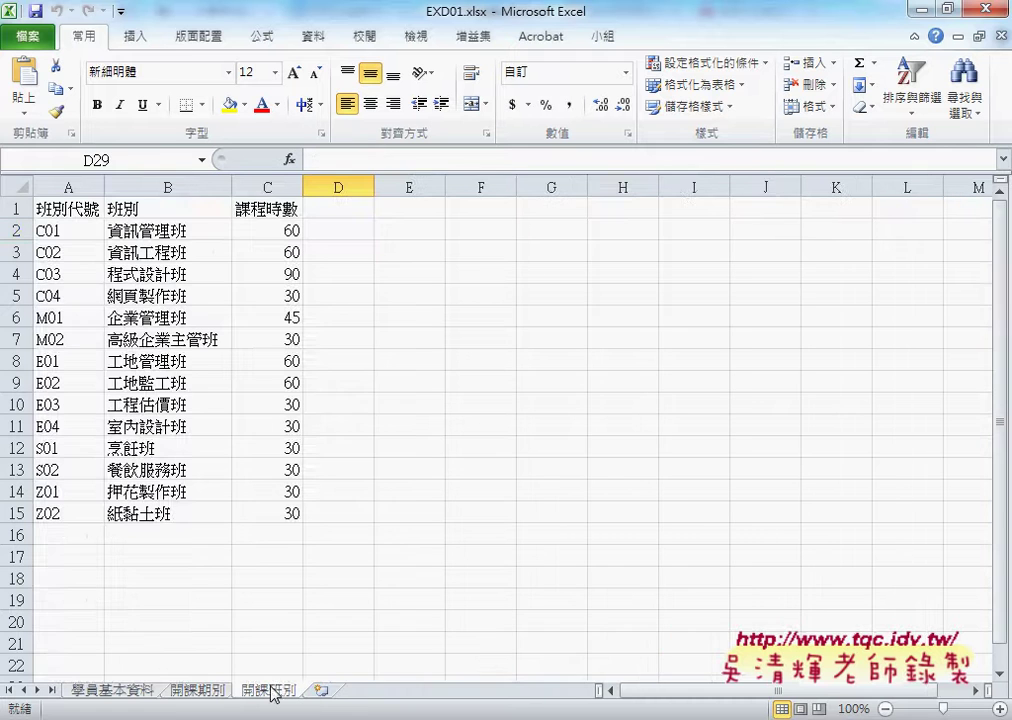
left_click(74, 295)
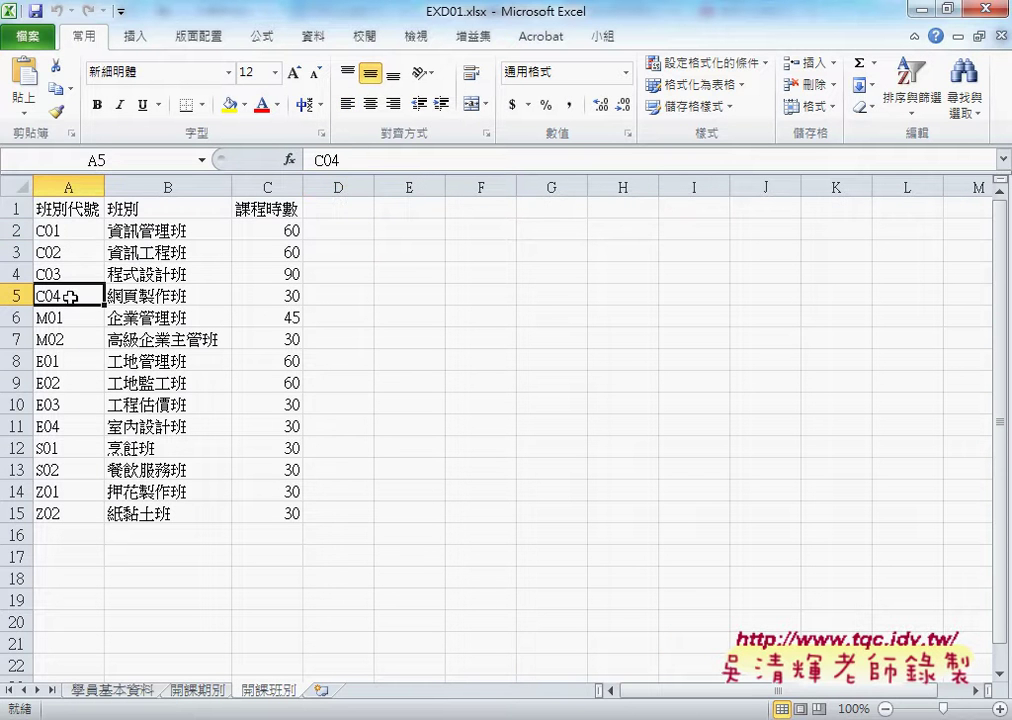
left_click(284, 296)
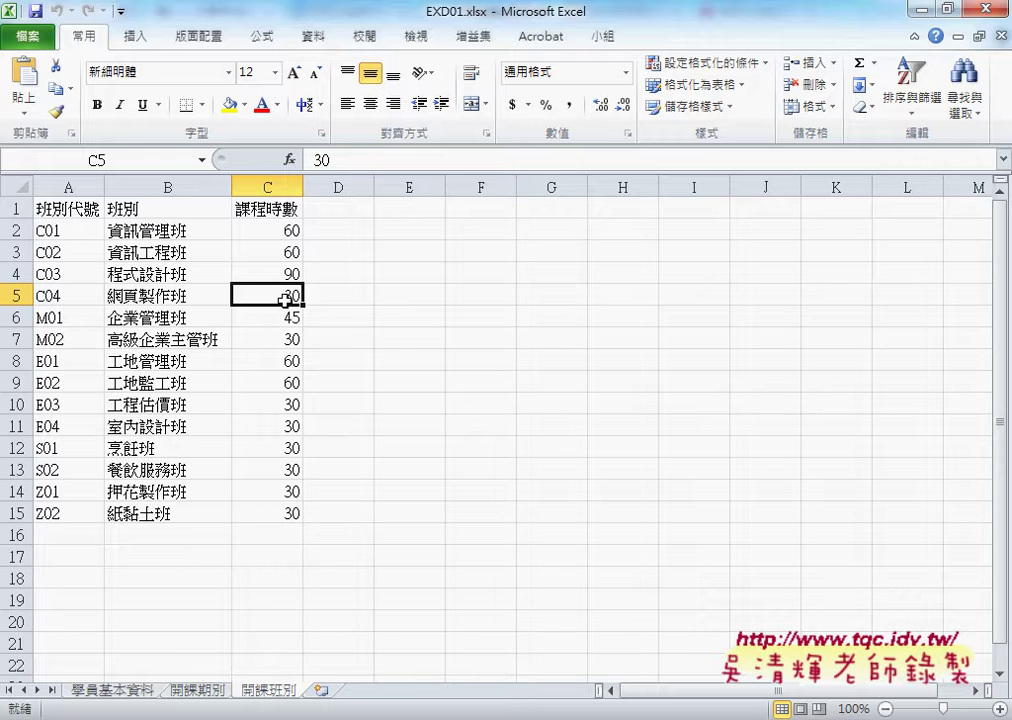
left_click(213, 690)
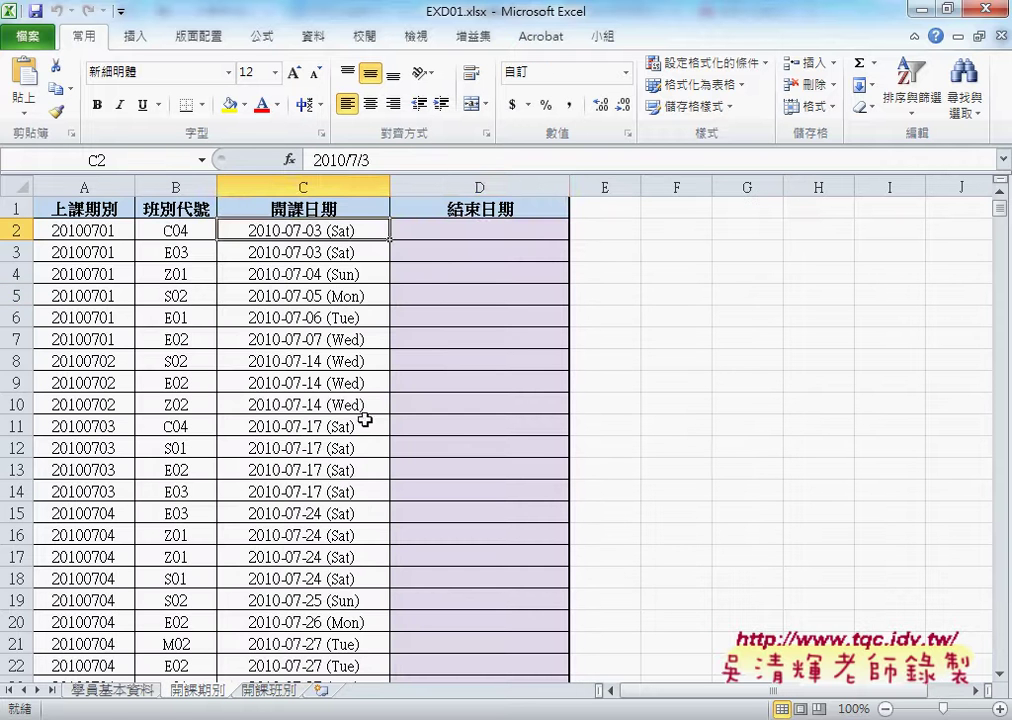
left_click(474, 228)
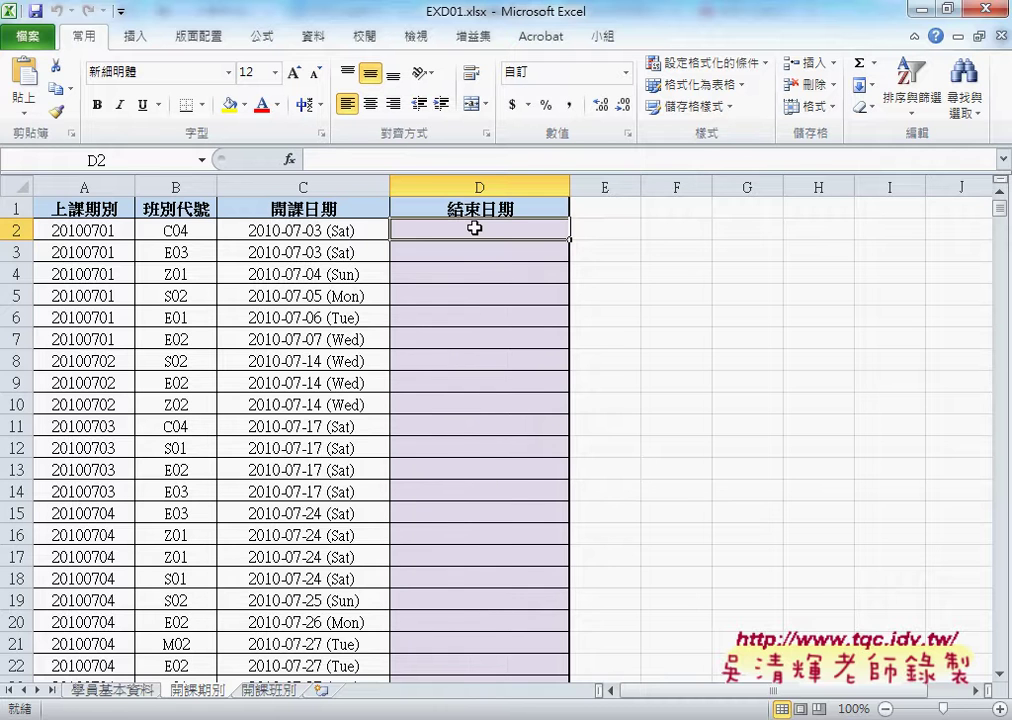
scroll(388, 308, "down", 5)
scroll(388, 308, "up", 2)
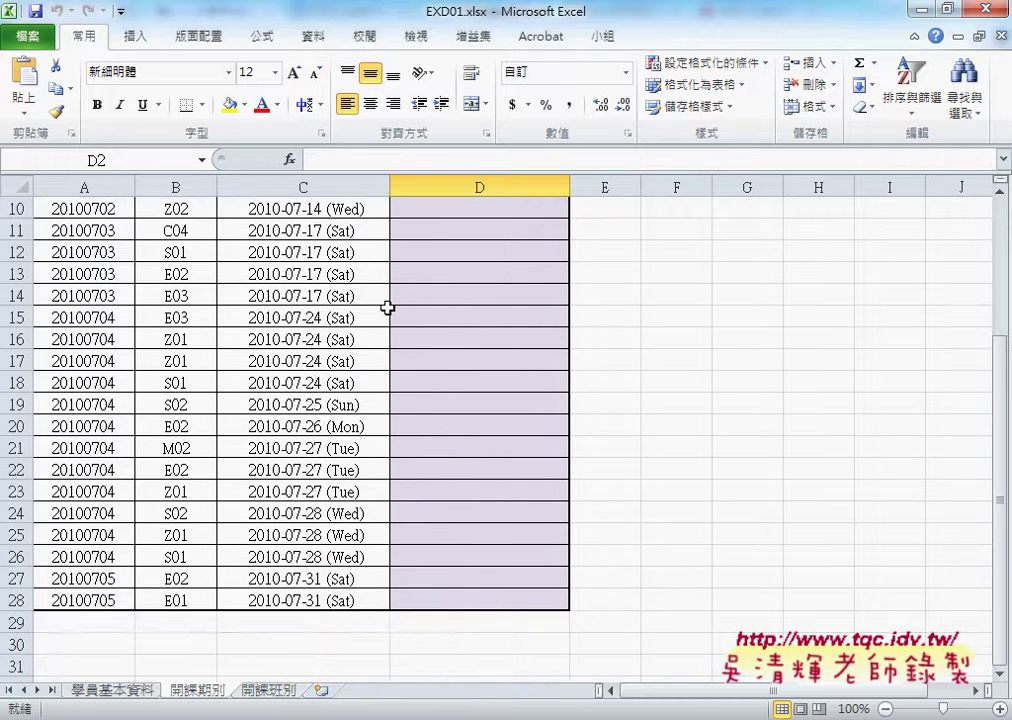
scroll(388, 308, "up", 3)
left_click(497, 248)
left_click(501, 233)
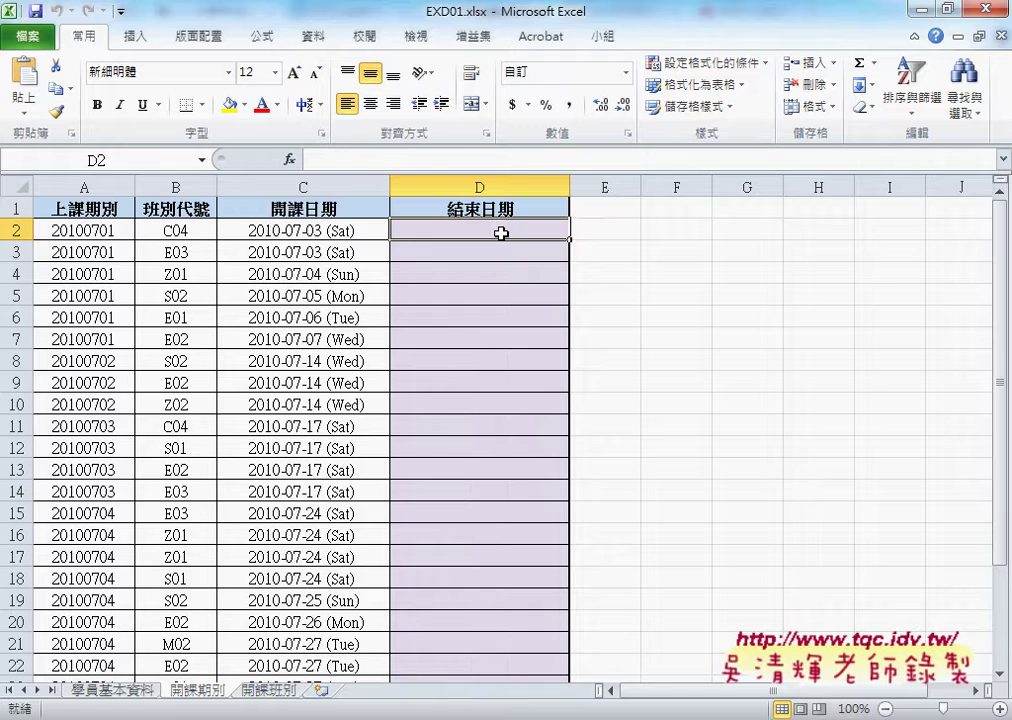
left_click(330, 236)
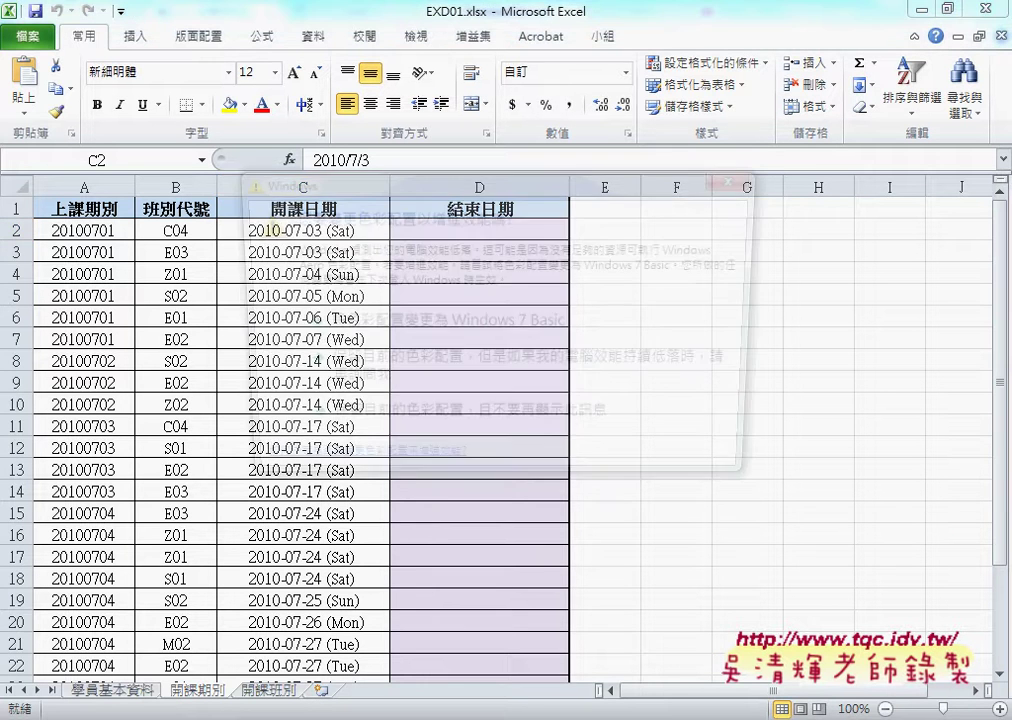
Read the 年齡 requirement in the exam PDF, then view the completed 104.xlsx reference workbook.
left_click(290, 600)
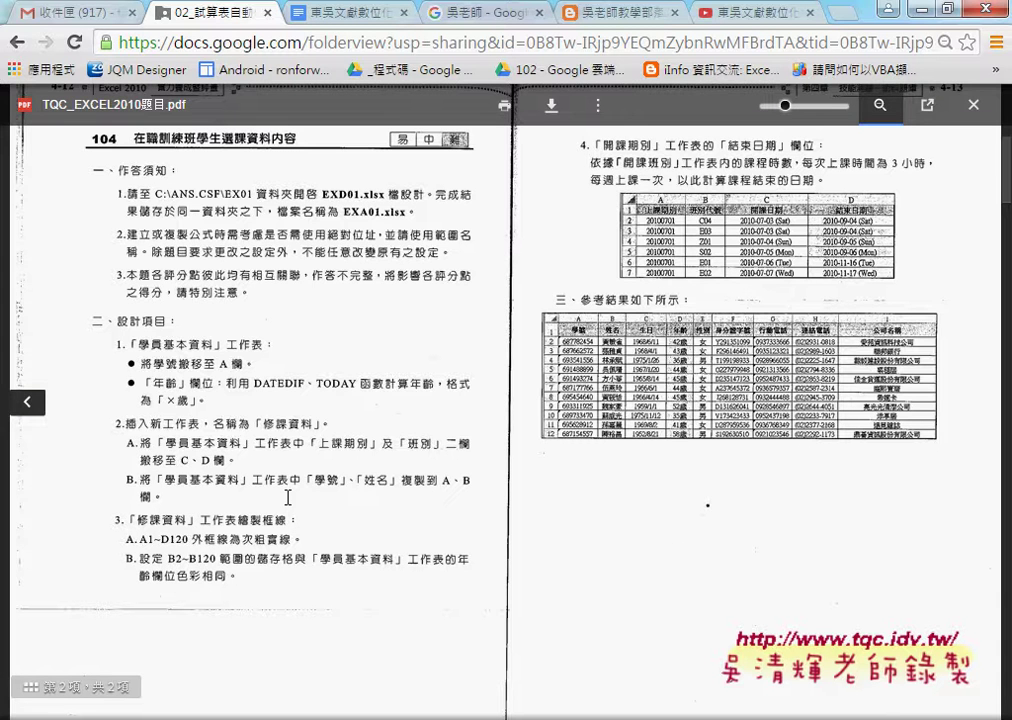
key("alt+Tab")
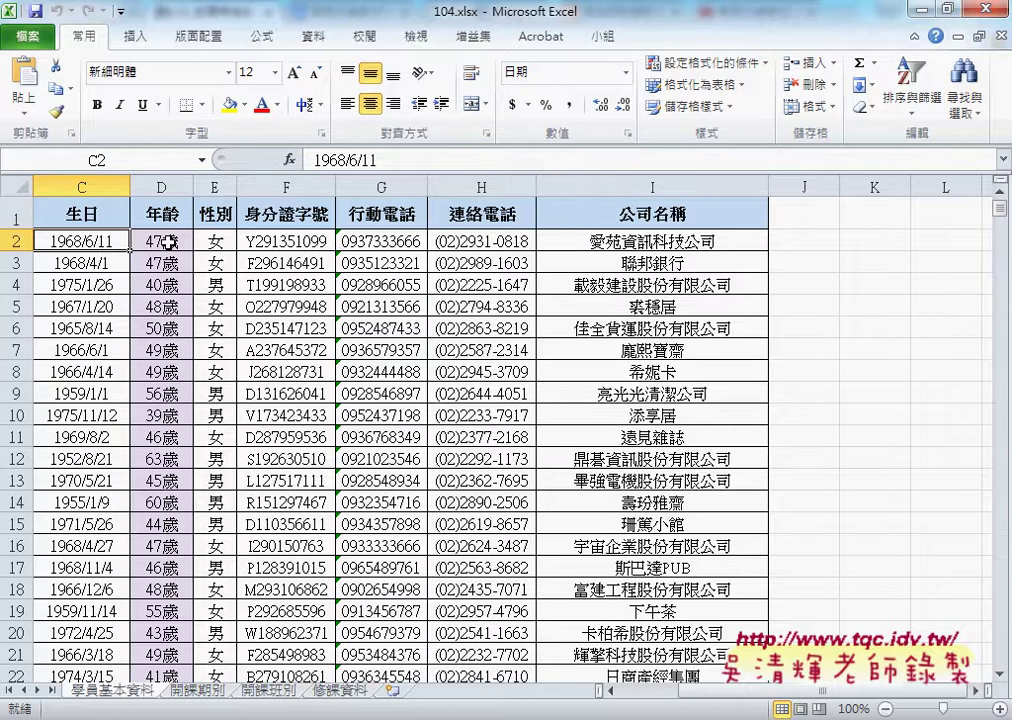
left_click(170, 241)
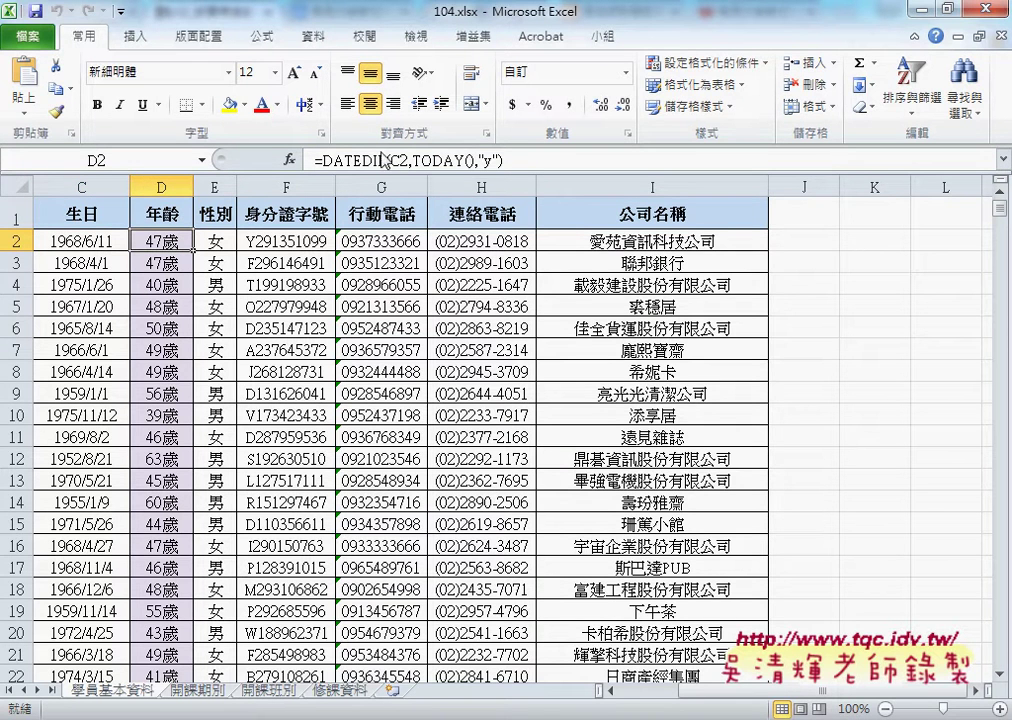
left_click(104, 241)
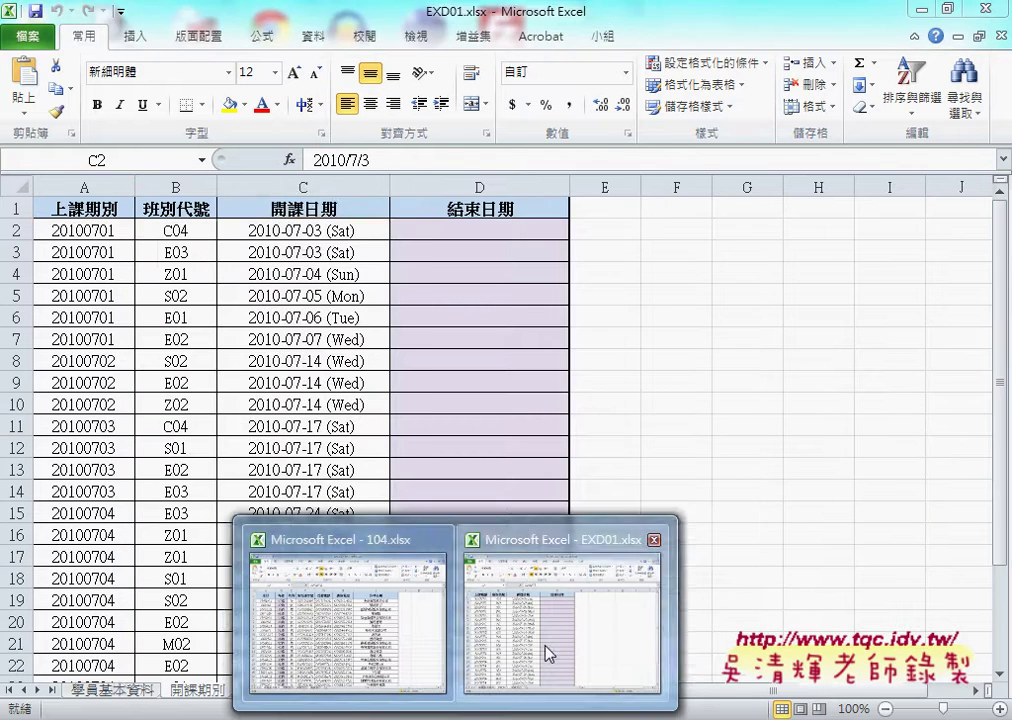
Go to EXD01.xlsx's 學員基本資料 sheet and select cell C2 for the age formula.
left_click(548, 655)
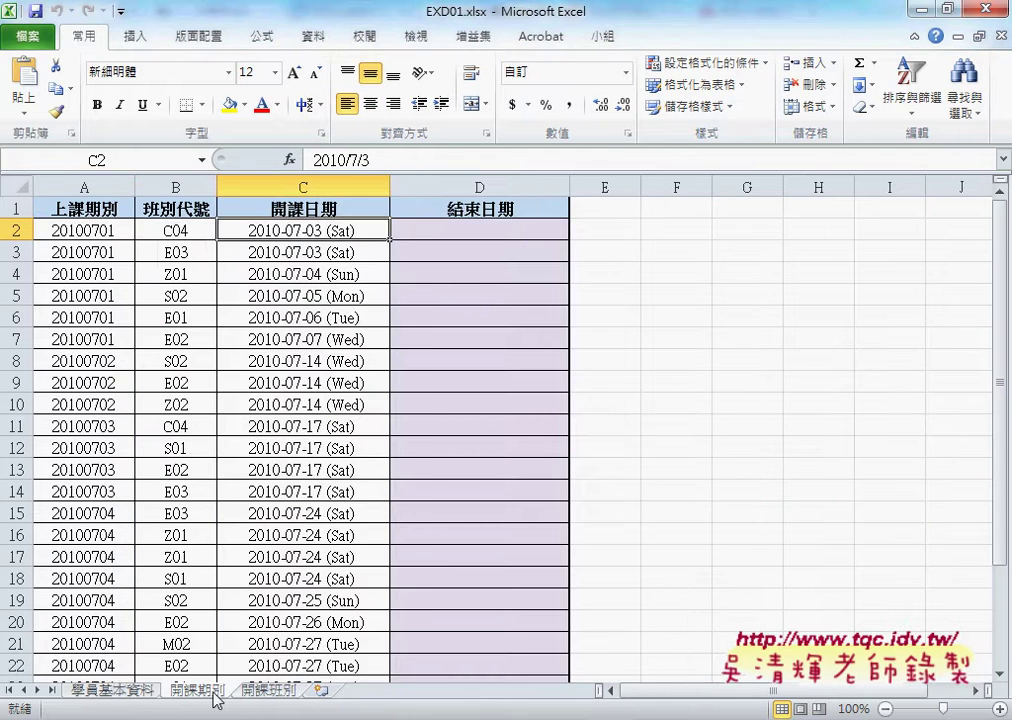
left_click(113, 690)
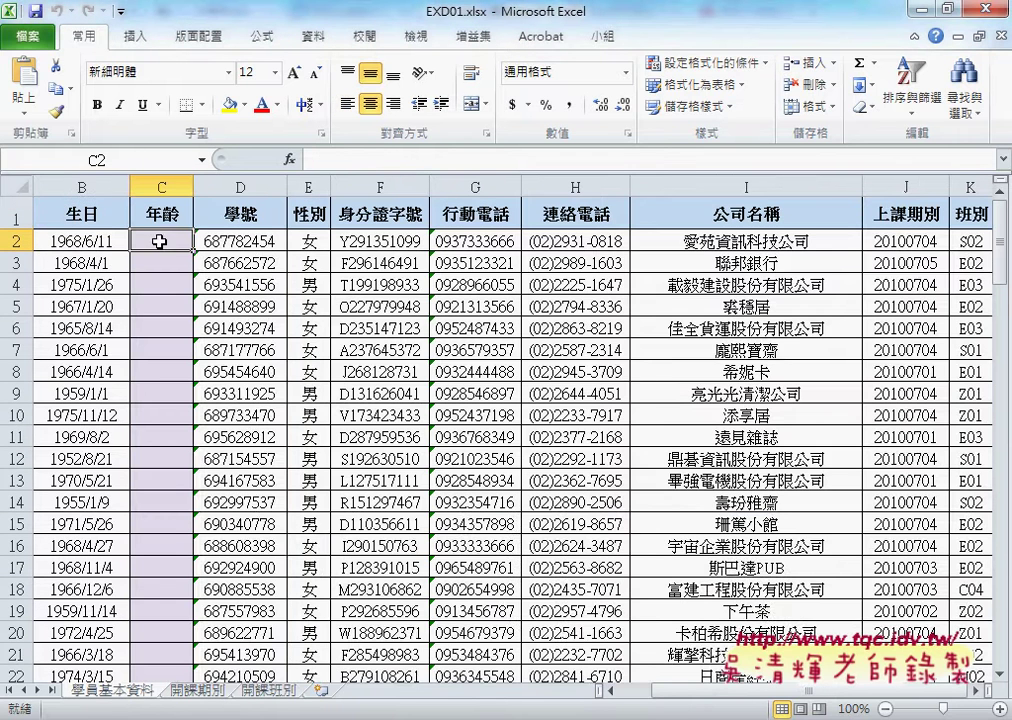
left_click(344, 162)
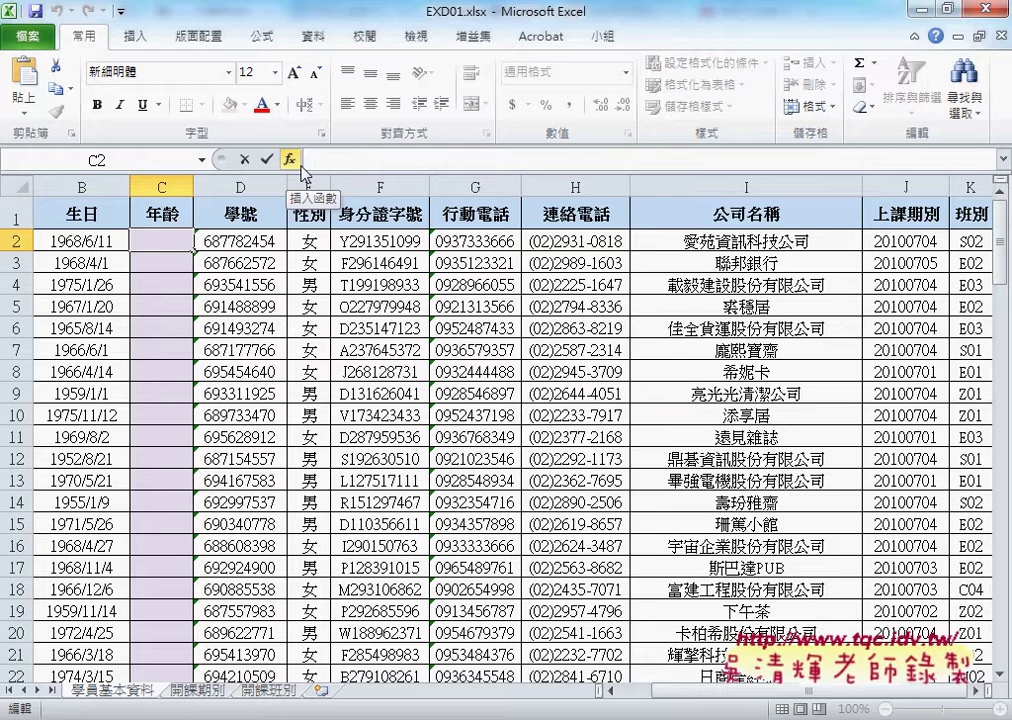
left_click(299, 163)
left_click(451, 272)
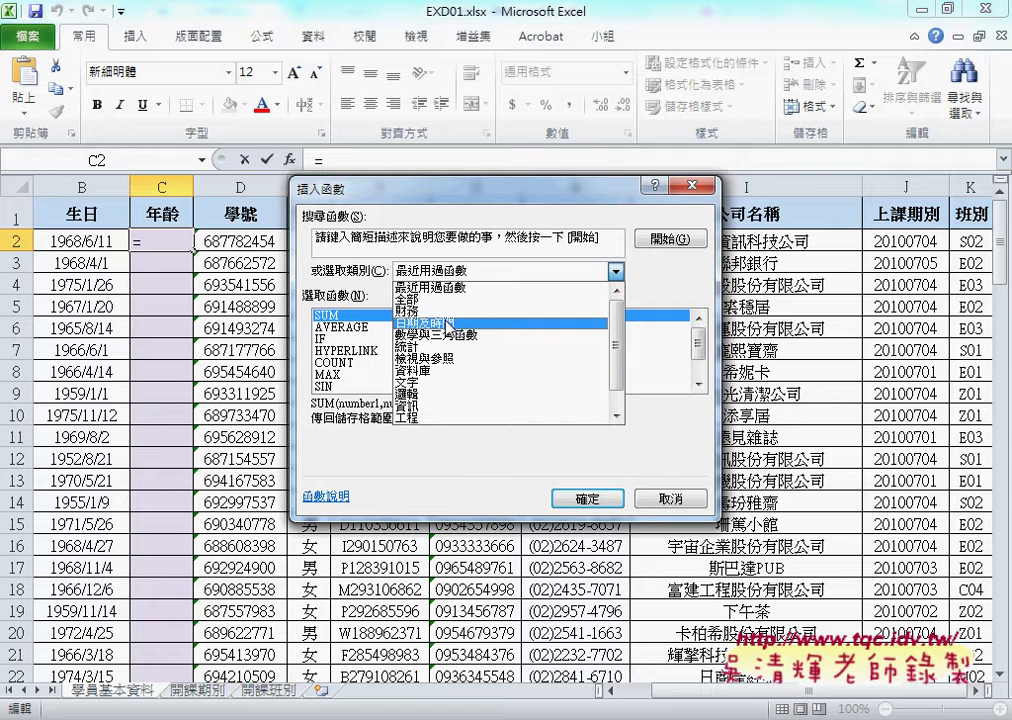
left_click(420, 323)
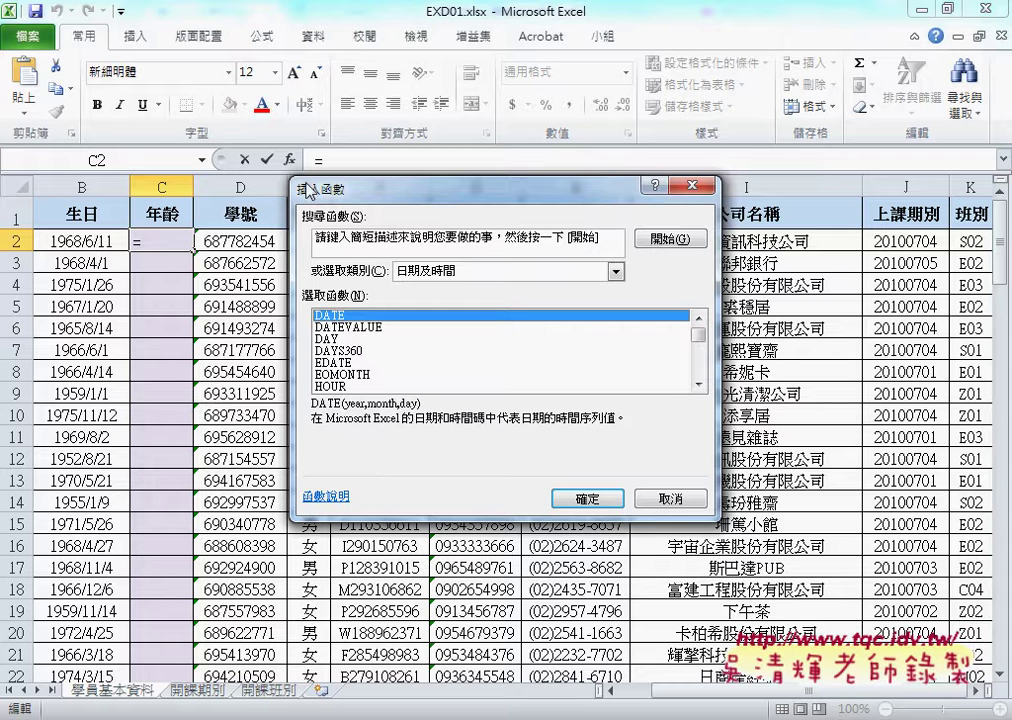
left_click(660, 499)
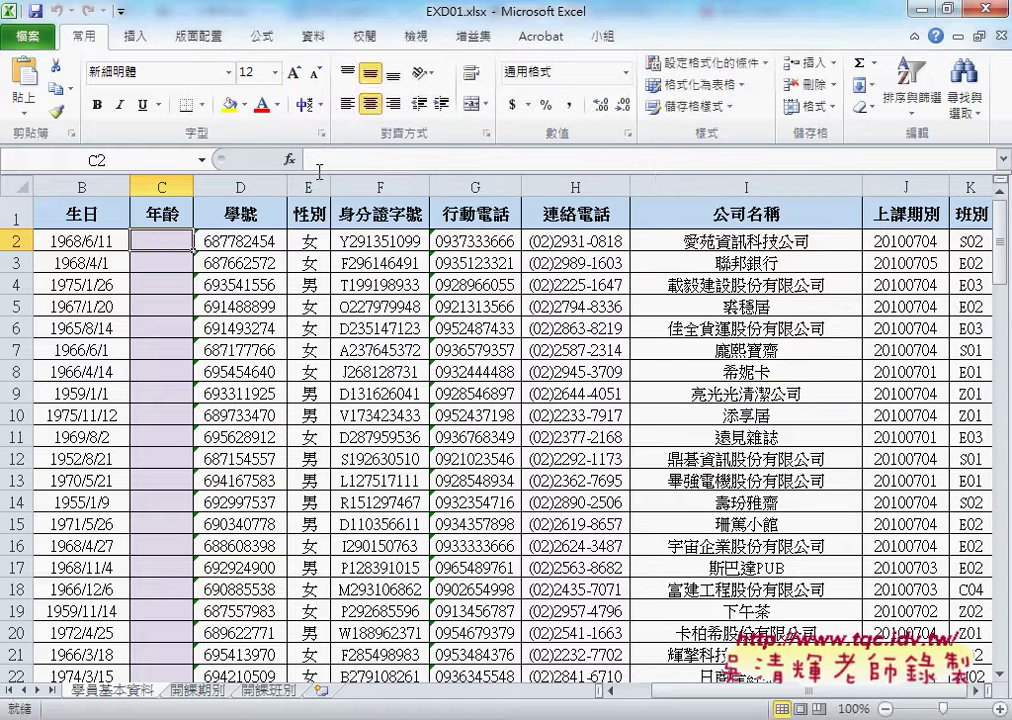
Clear stray input and begin C2's formula as =datedif(B2,today().
type("ji")
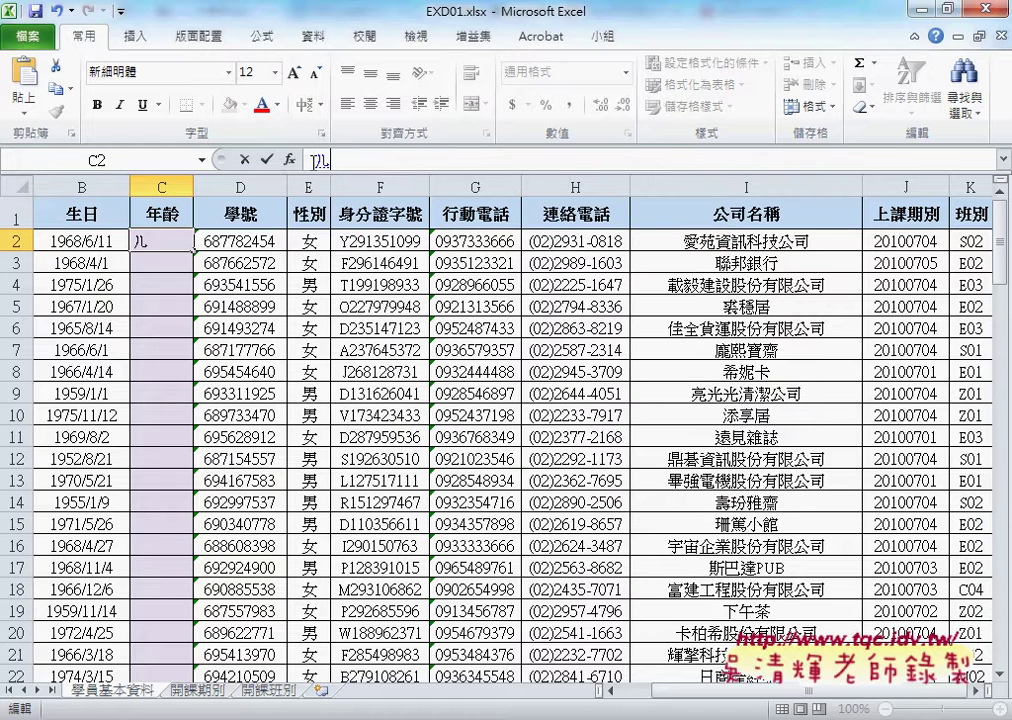
key("Escape")
type("=")
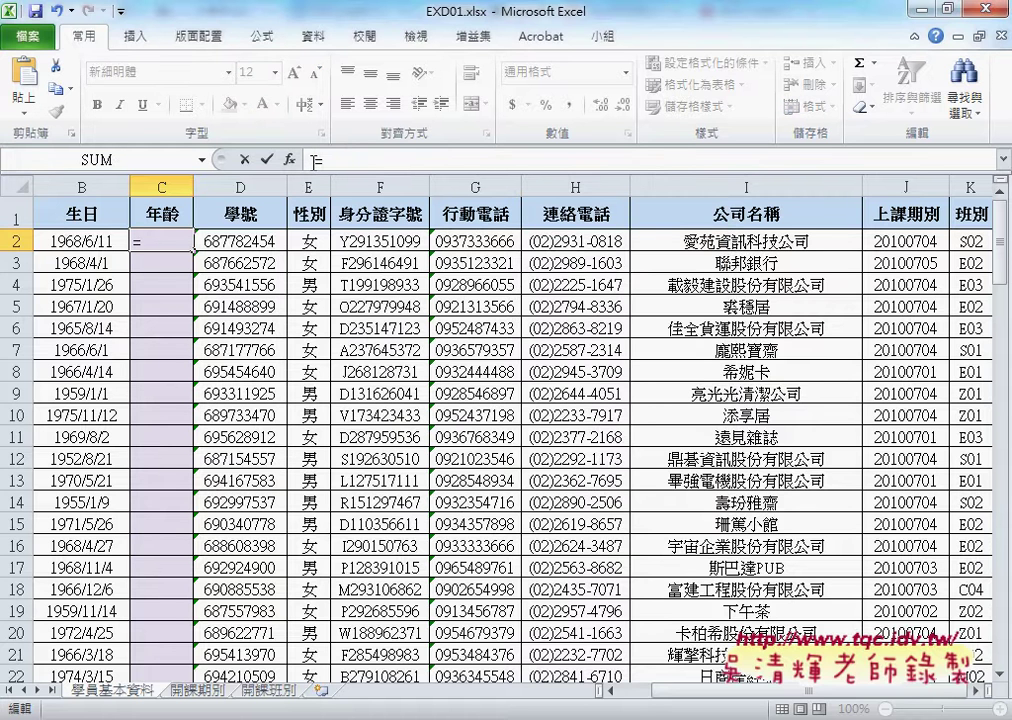
type("date")
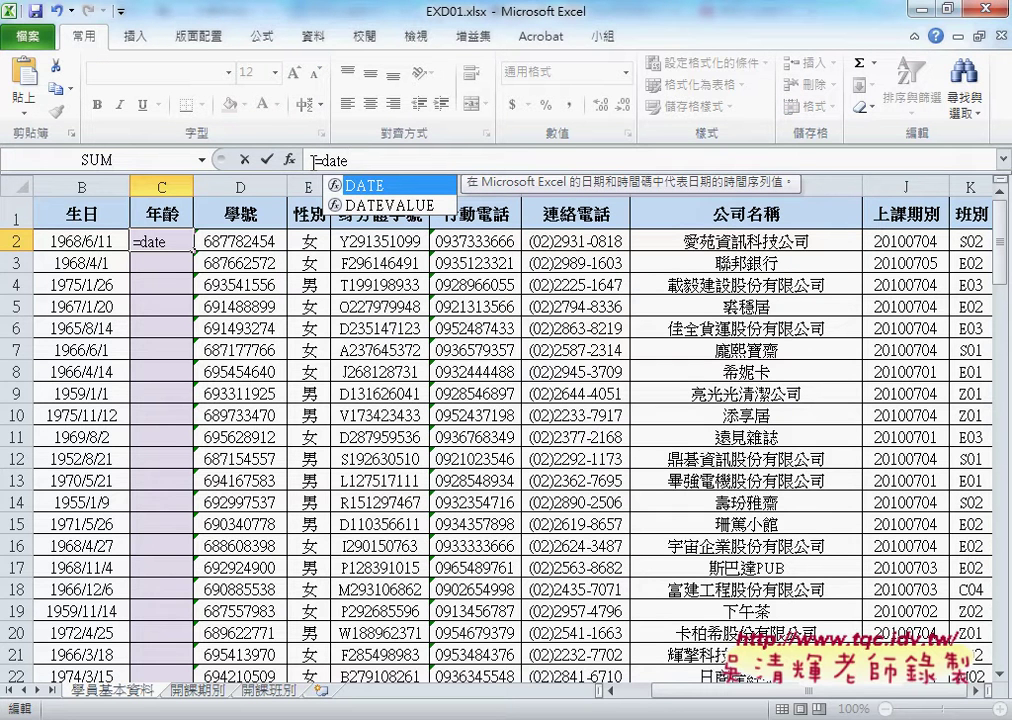
type("d")
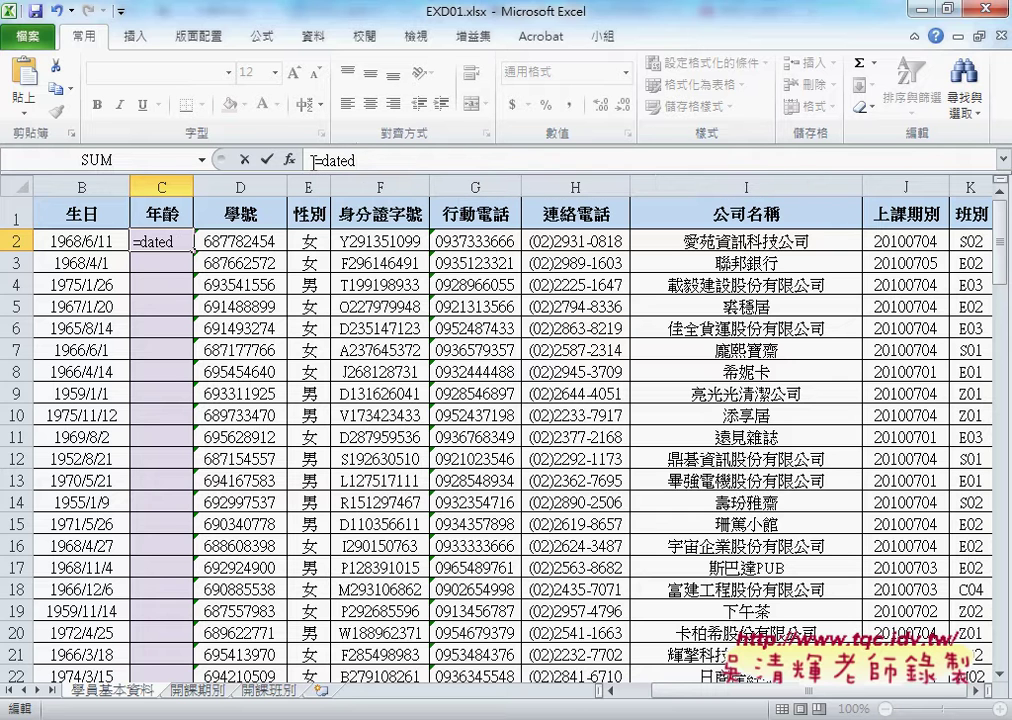
type("if")
type("(")
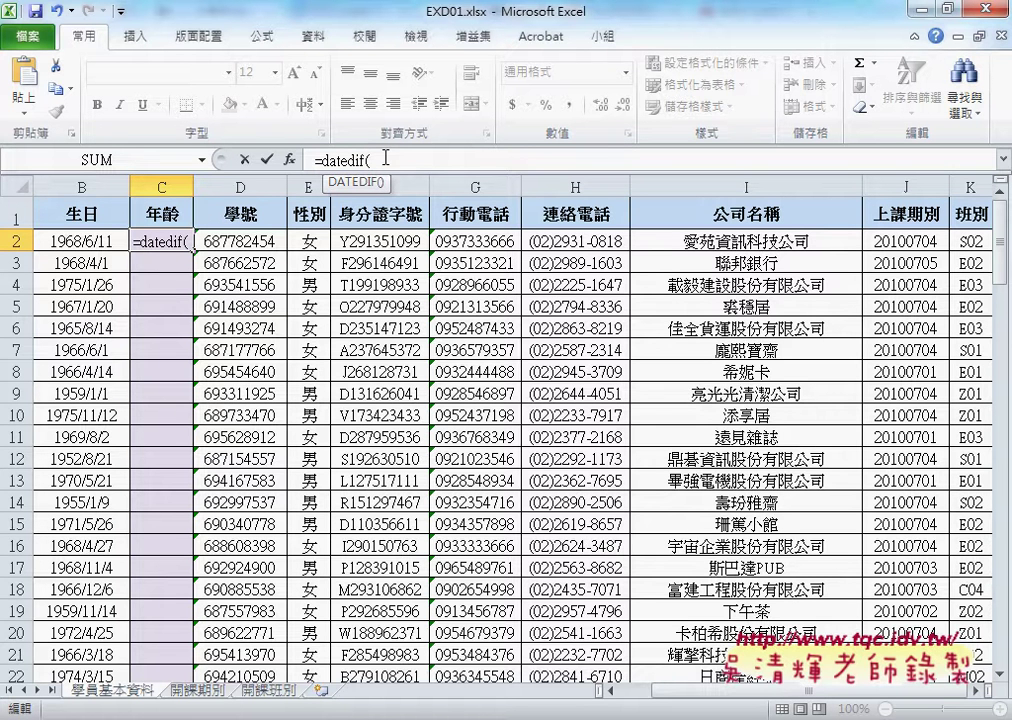
left_click(82, 241)
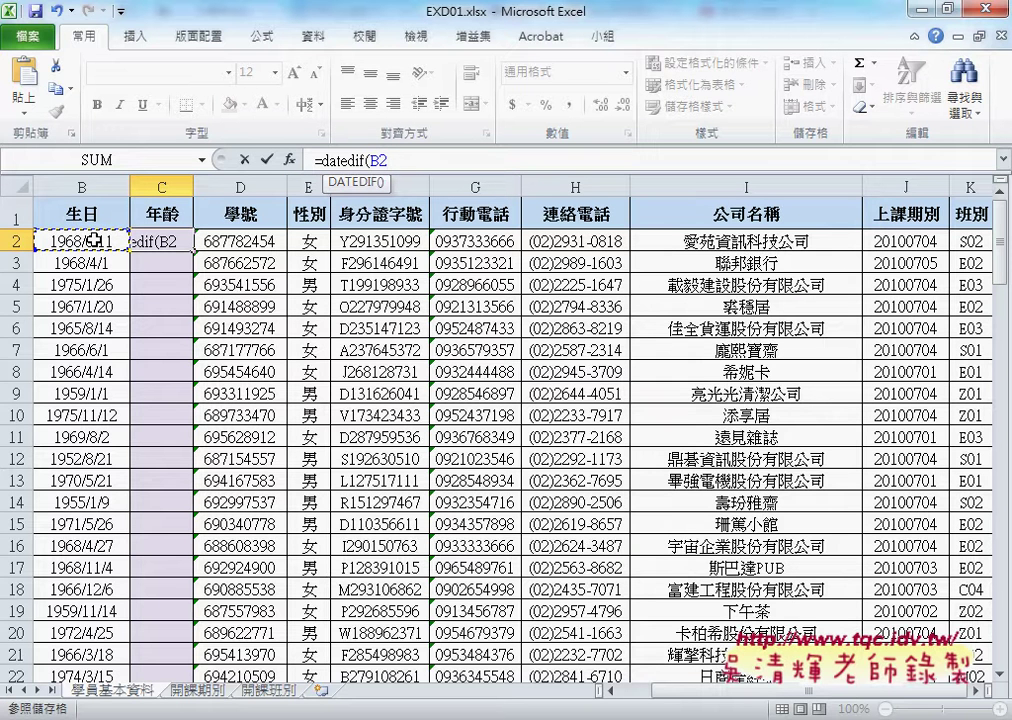
type(",")
type("t")
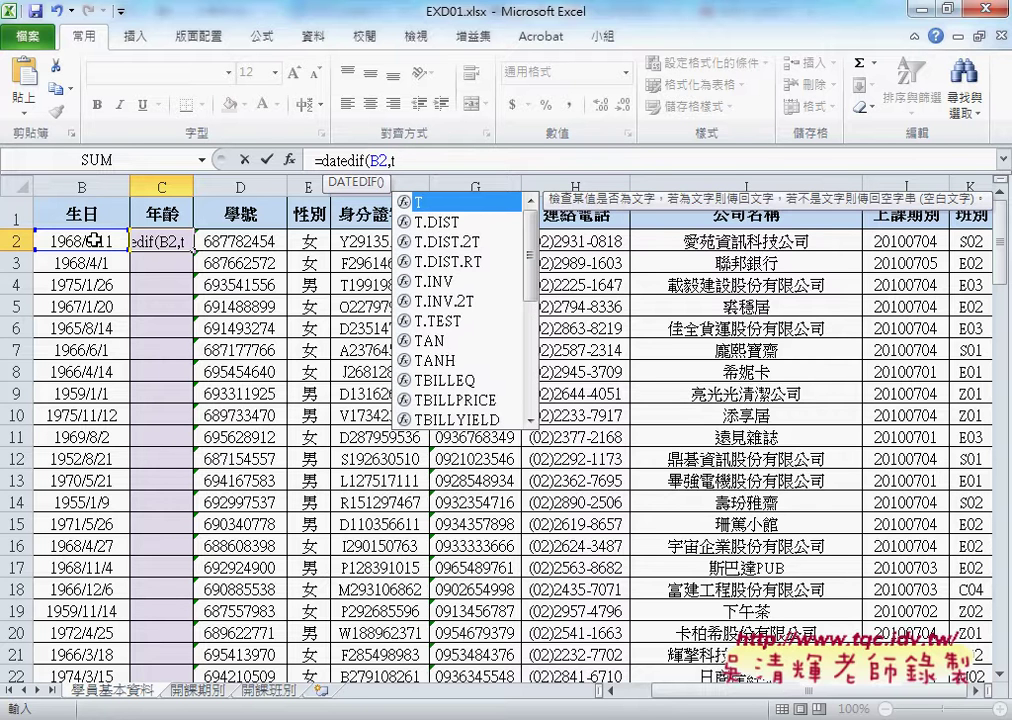
type("oday")
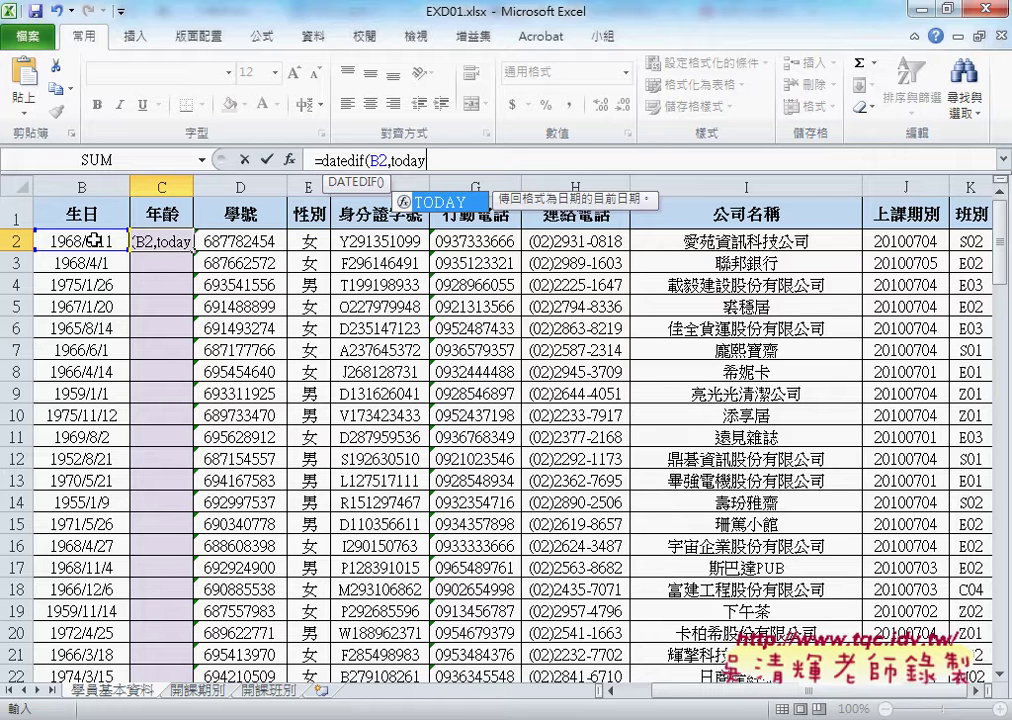
type("()")
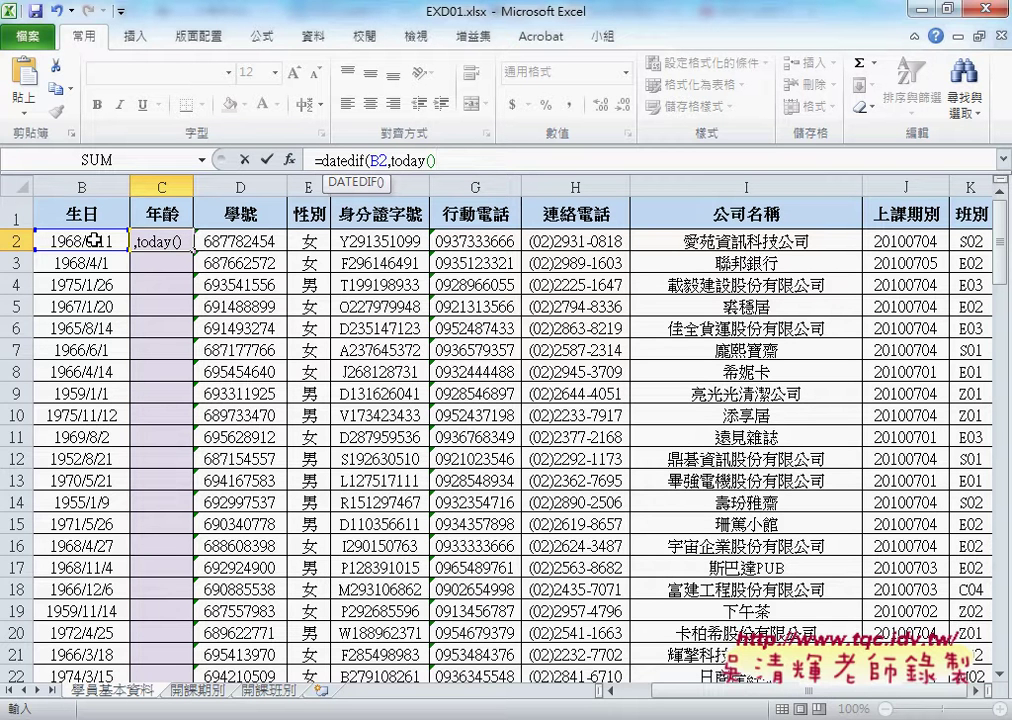
Finish the C2 formula with the "Y" unit and closing parenthesis: =datedif(B2,today(),"Y").
type(",")
type("\"Y")
type("\"")
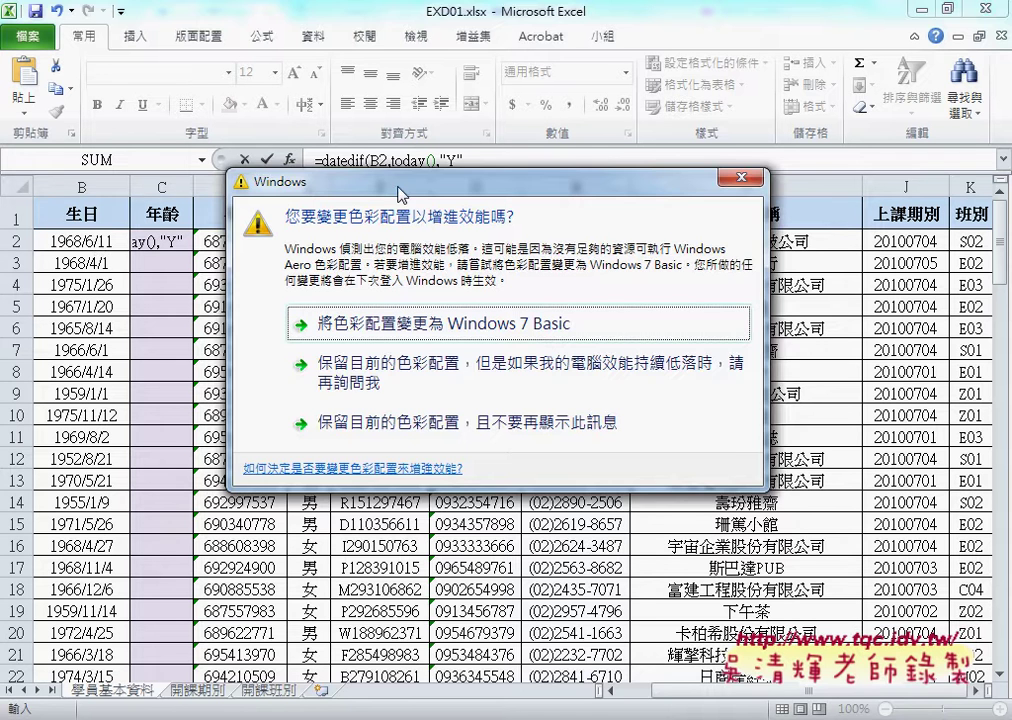
left_click_drag(320, 181, 515, 685)
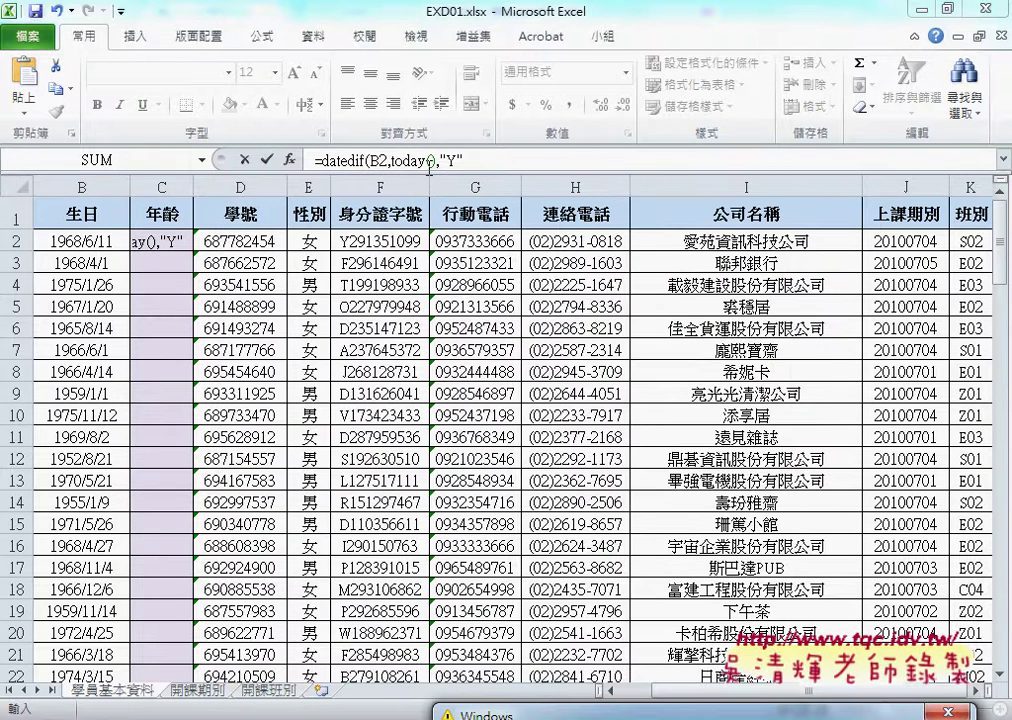
left_click(488, 159)
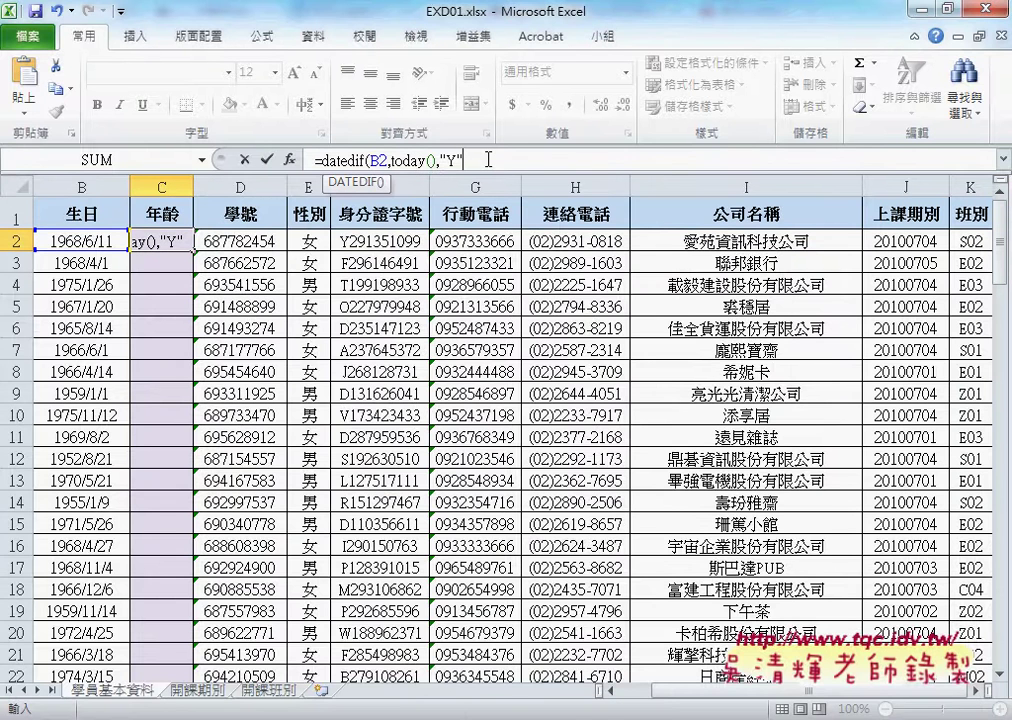
type(")")
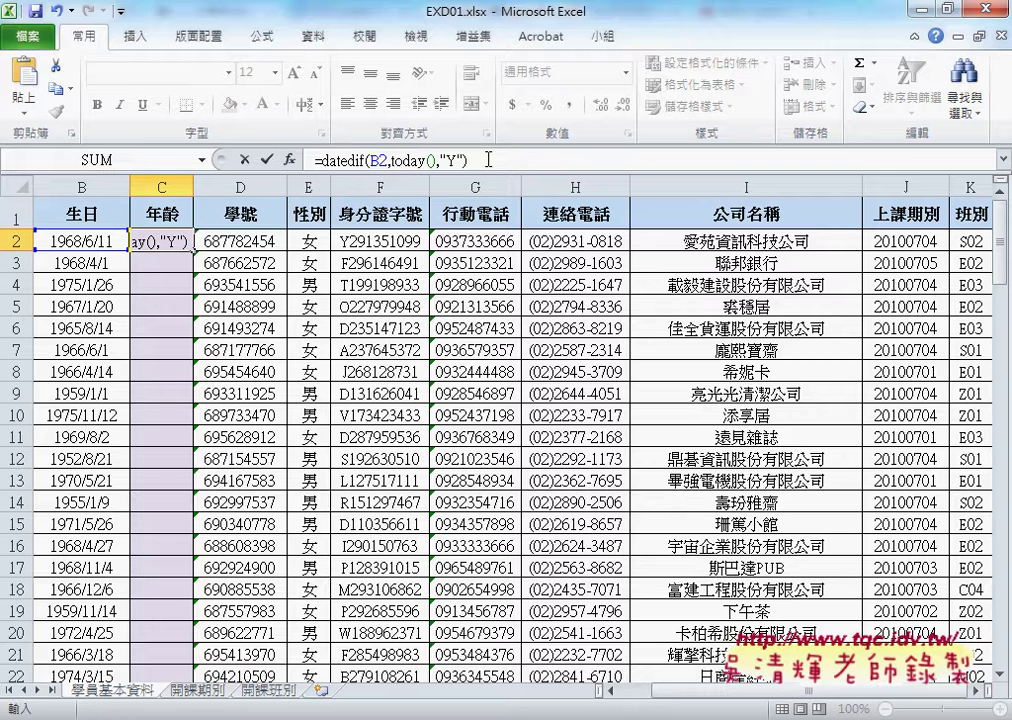
Commit the formula in C2, giving 47, and fill it down the entire 年齡 column.
left_click(266, 160)
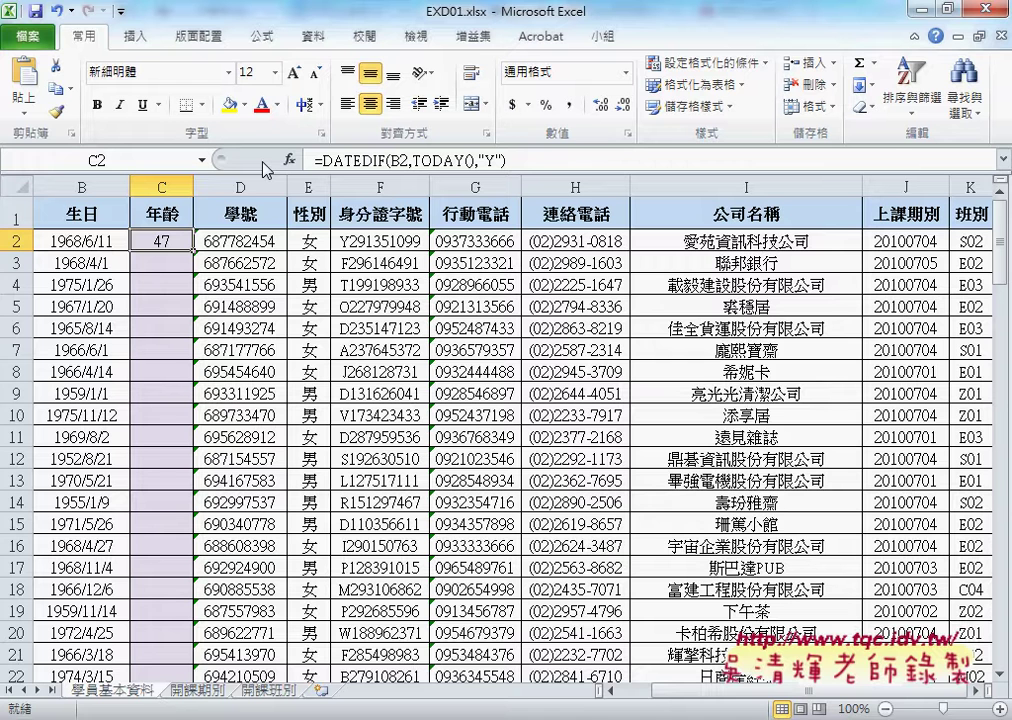
double_click(194, 250)
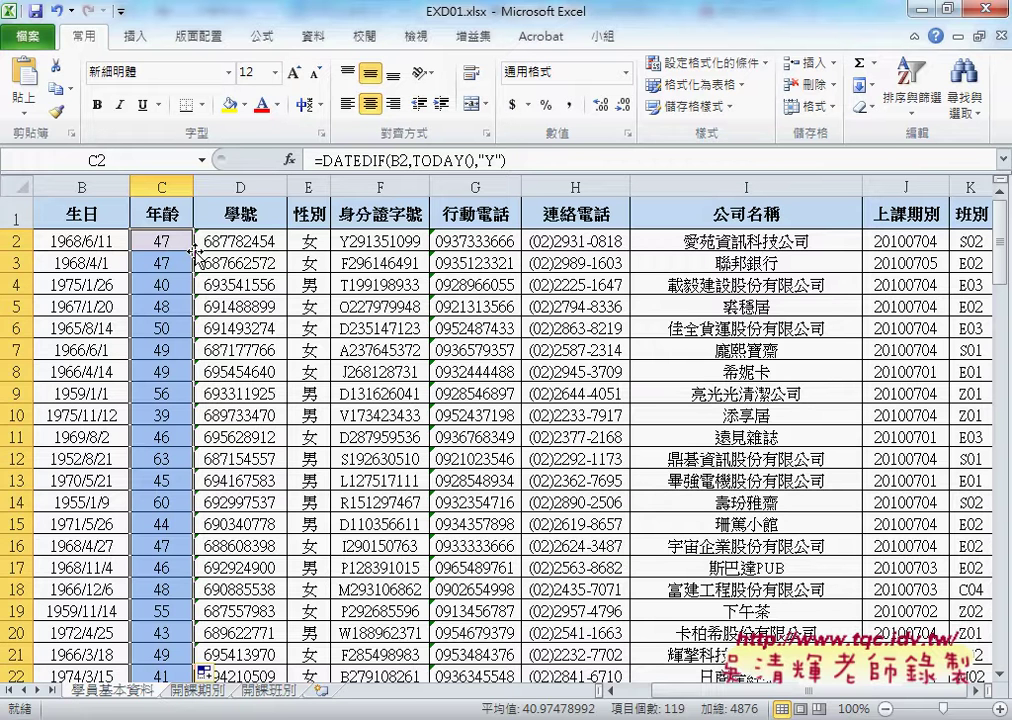